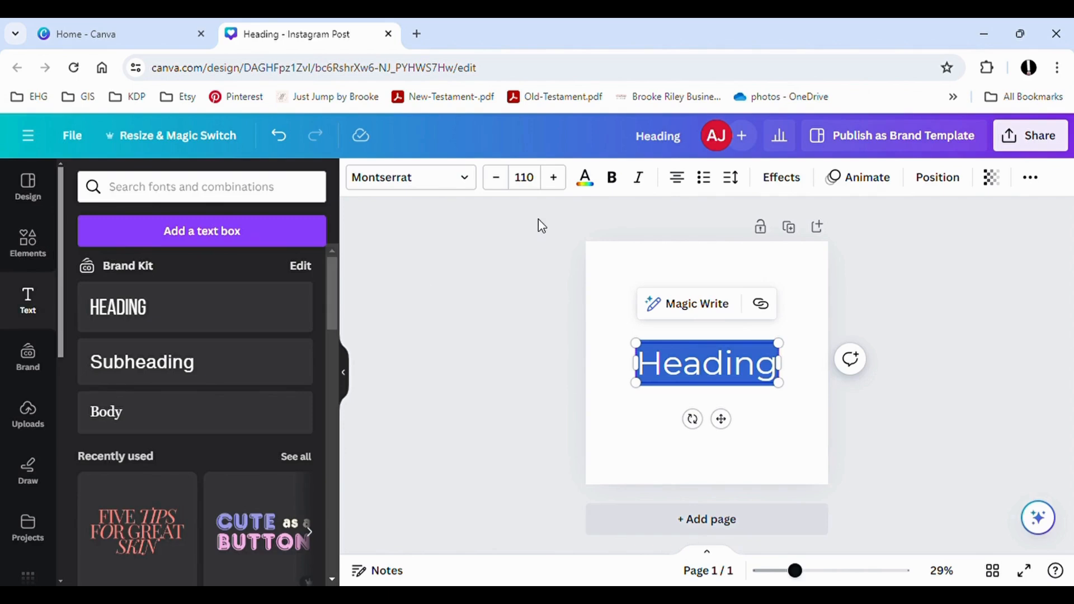
Step: Recolor the selected Heading text with the red swatch from the Beach Ball palette
left_click(596, 189)
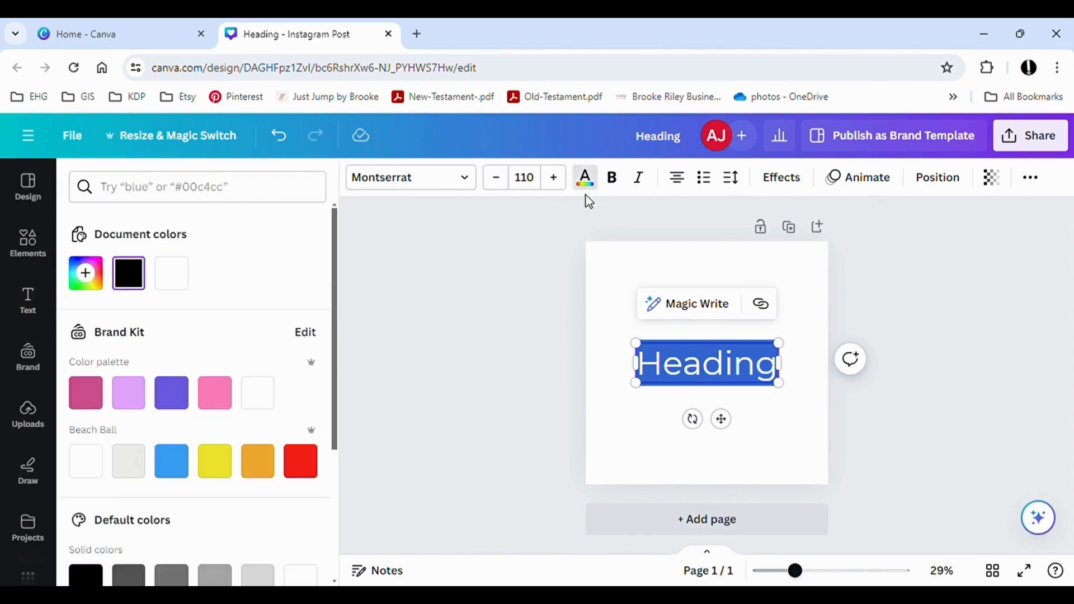
left_click(303, 464)
left_click(427, 465)
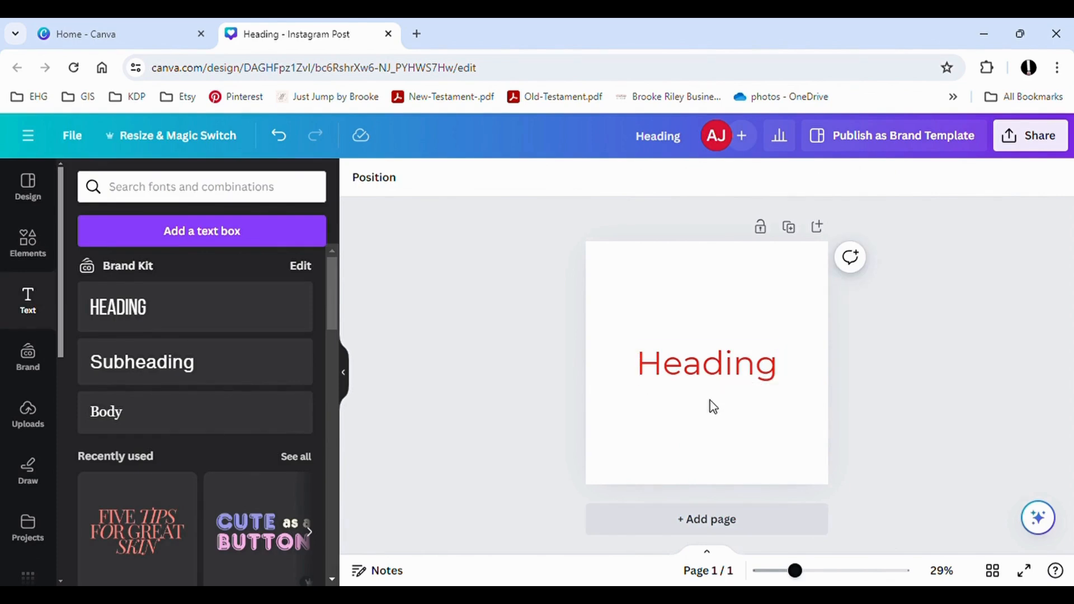
Step: Convert the red Heading text to uppercase
left_click(748, 381)
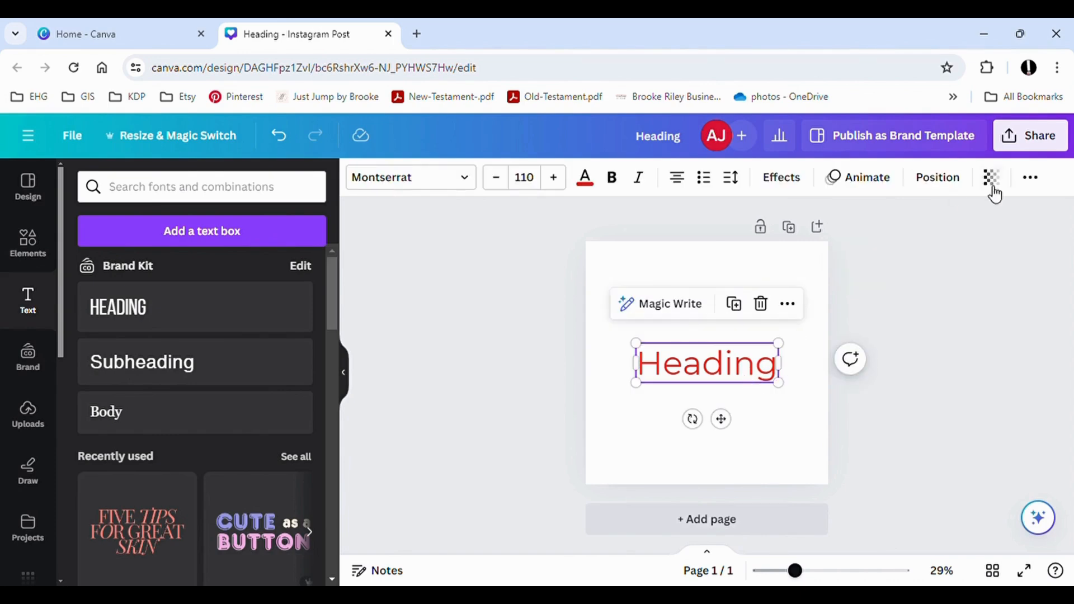
left_click(1034, 187)
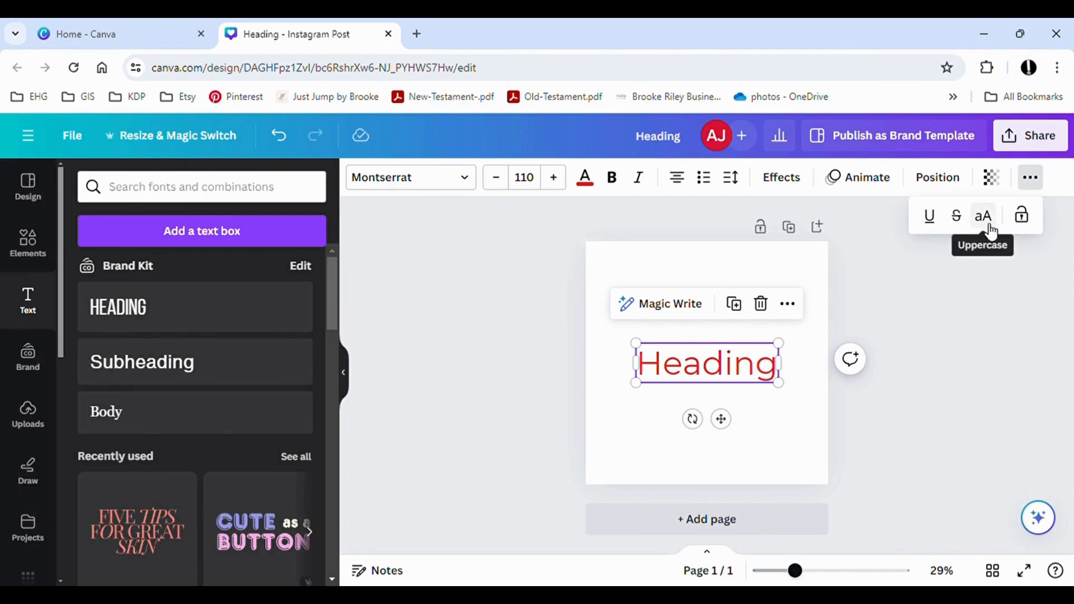
left_click(983, 217)
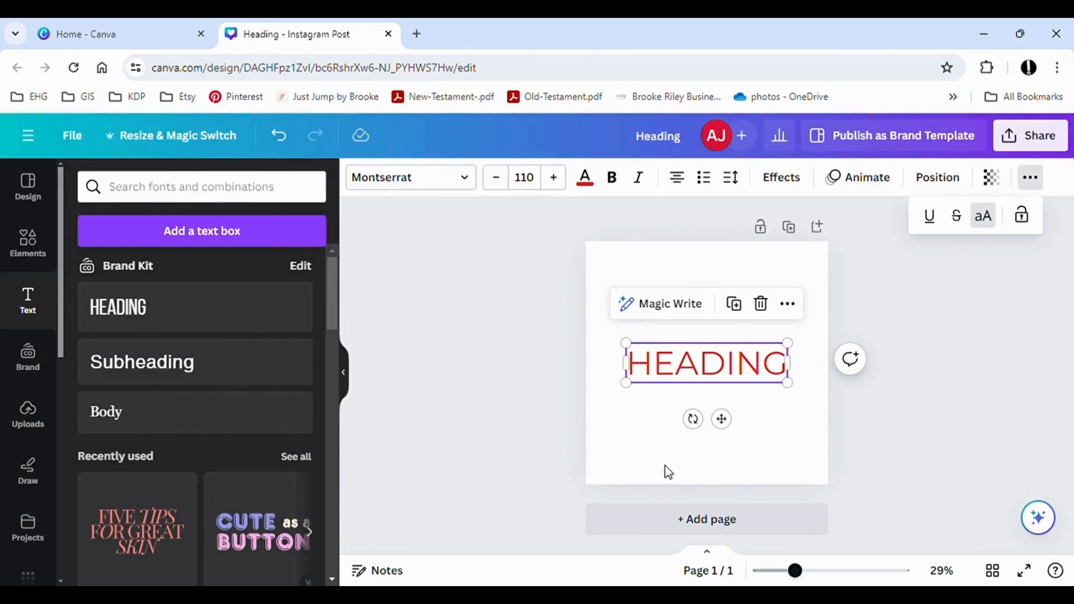
left_click(566, 405)
Step: Show the text animation options for the heading and make its text bold
left_click(665, 369)
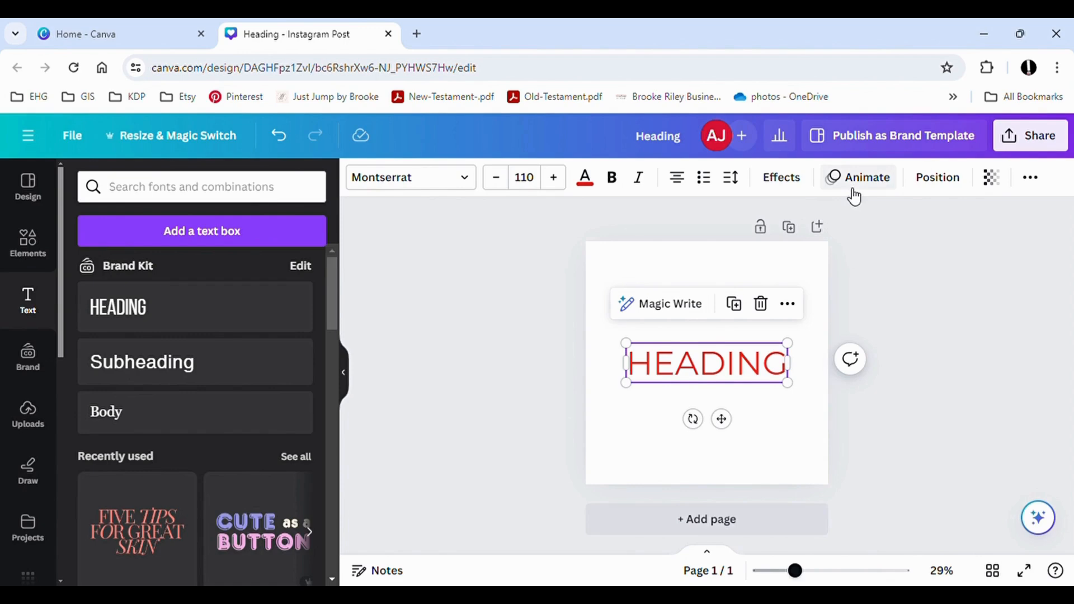
left_click(345, 373)
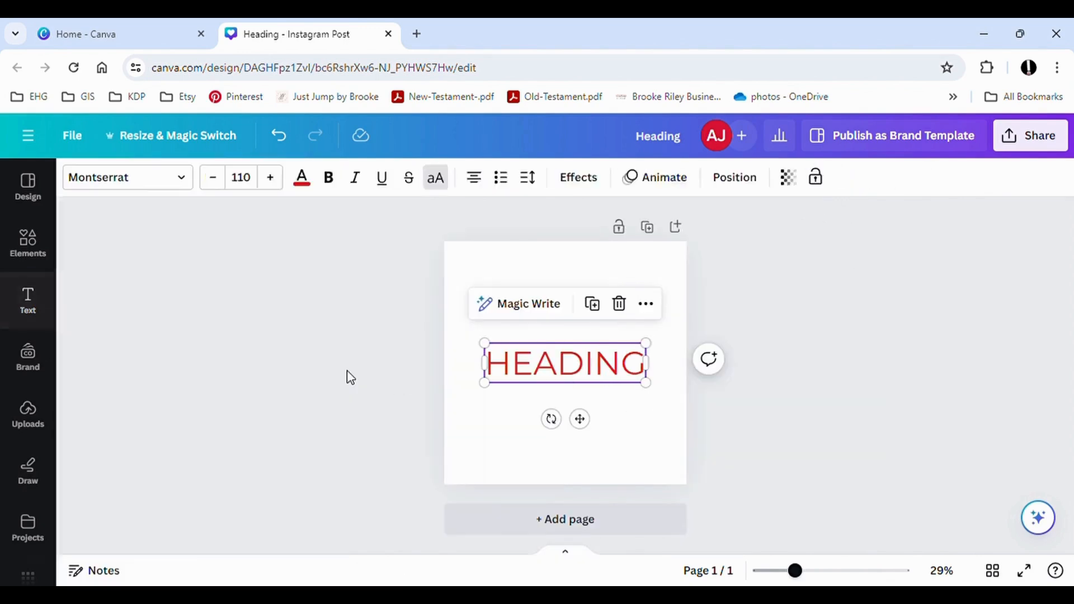
left_click(396, 369)
left_click(525, 377)
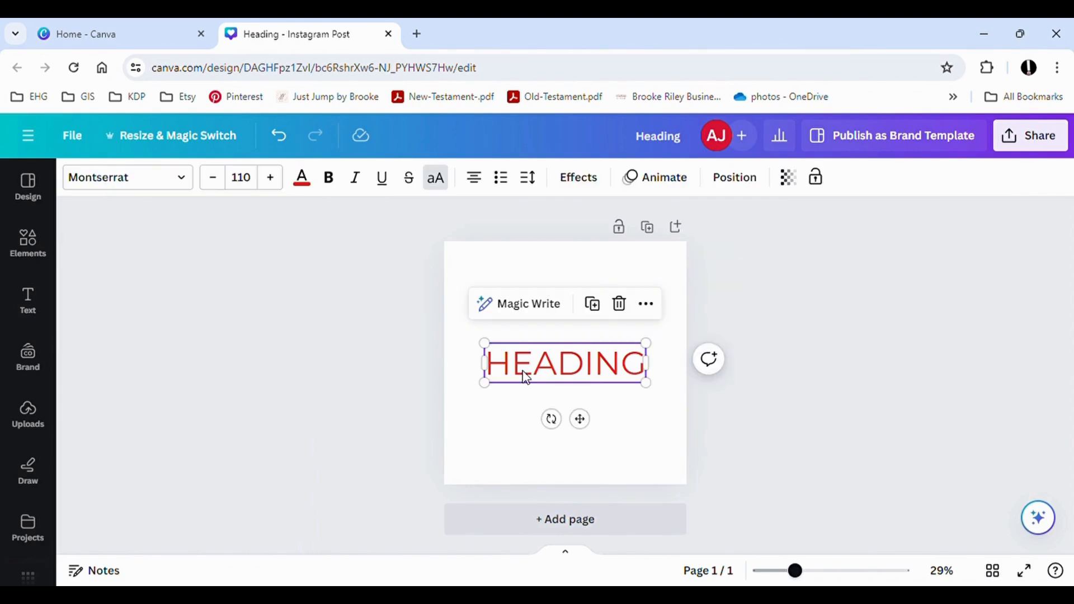
left_click(676, 185)
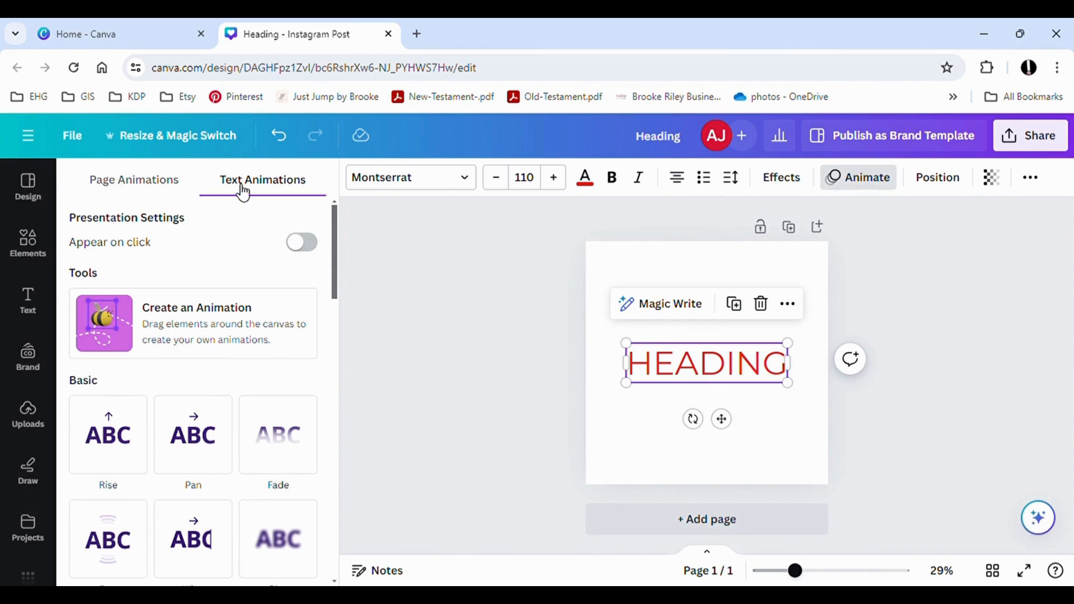
key("ctrl+b")
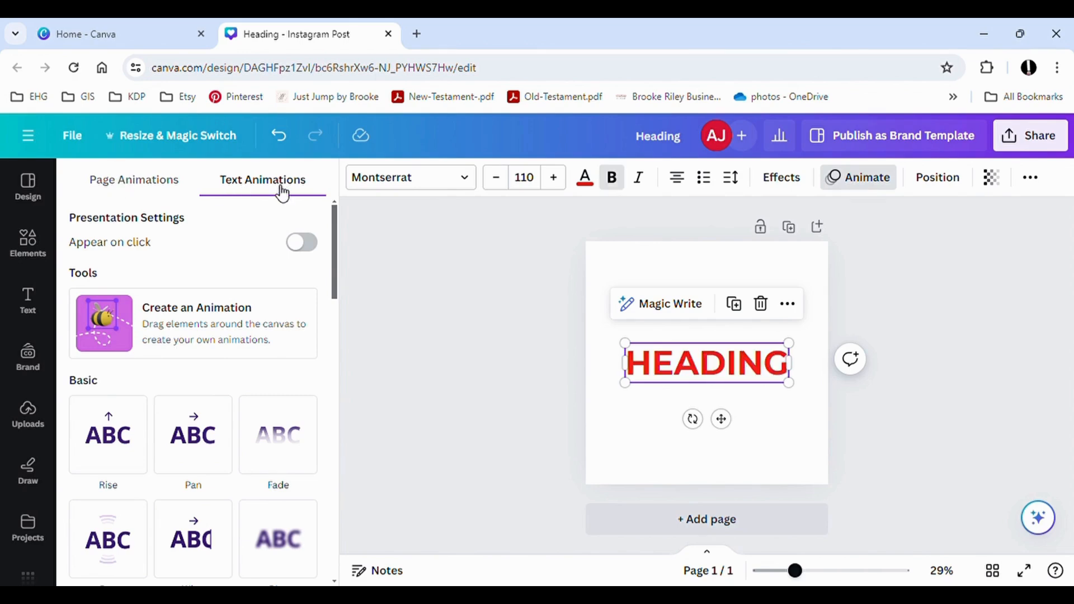
Step: Apply the Pan animation to the heading with a slower speed and a leftward direction
left_click(183, 463)
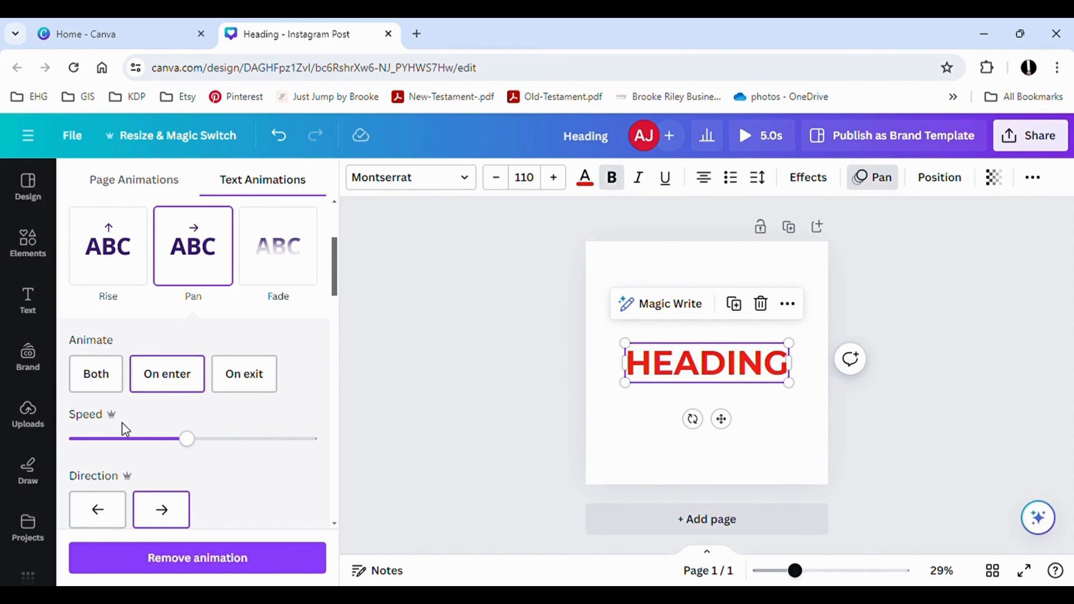
left_click_drag(187, 439, 118, 438)
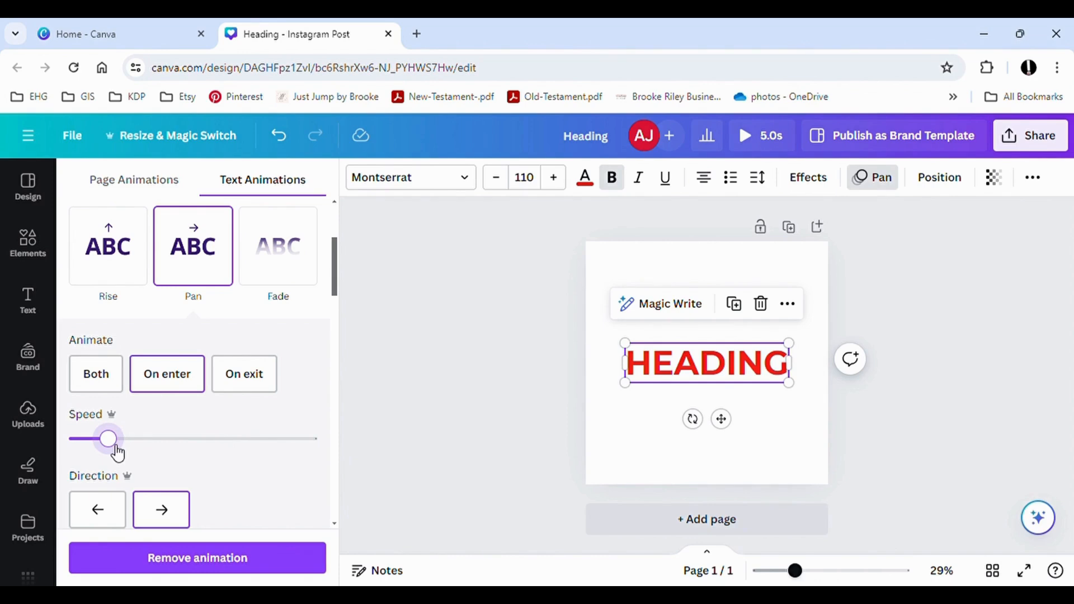
mouse_move(122, 448)
left_mouse_down()
mouse_move(257, 442)
mouse_move(120, 444)
left_mouse_up()
scroll(128, 456, "down", 1)
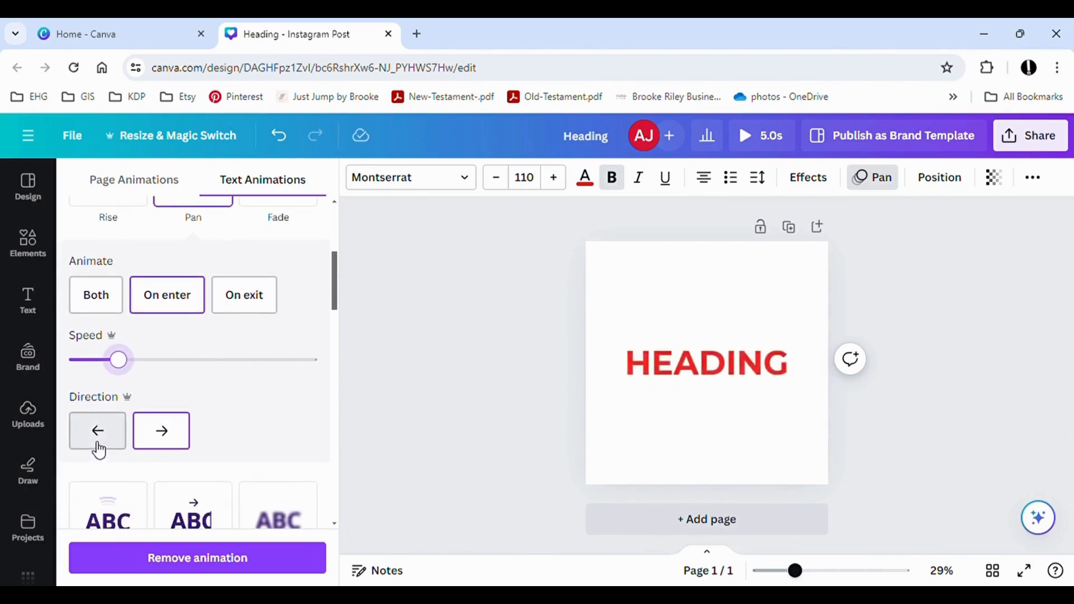
left_click(98, 447)
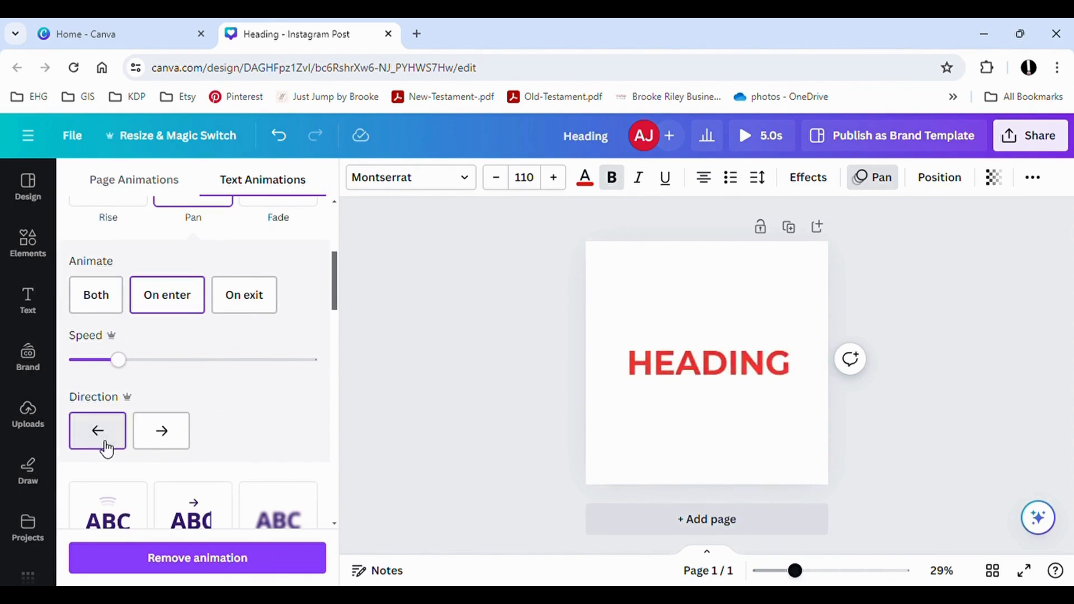
Step: Switch the heading's animation to Baseline
scroll(168, 392, "up", 1)
left_click(265, 285)
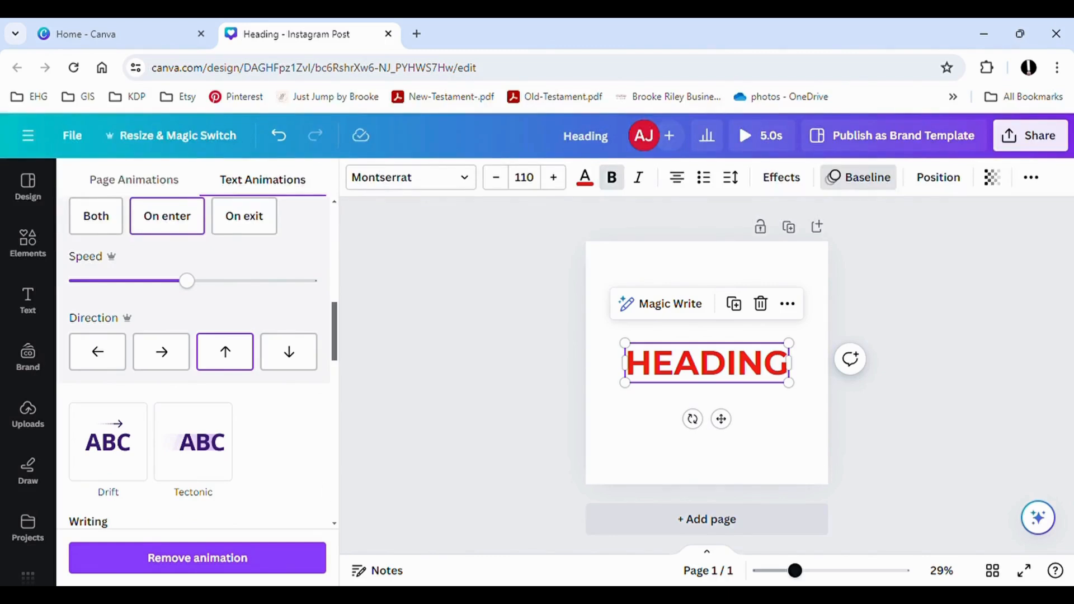
left_click(284, 563)
Step: Apply the Bounce animation to the heading with a higher intensity and the Word writing style
left_click_drag(335, 257, 367, 468)
left_click(124, 384)
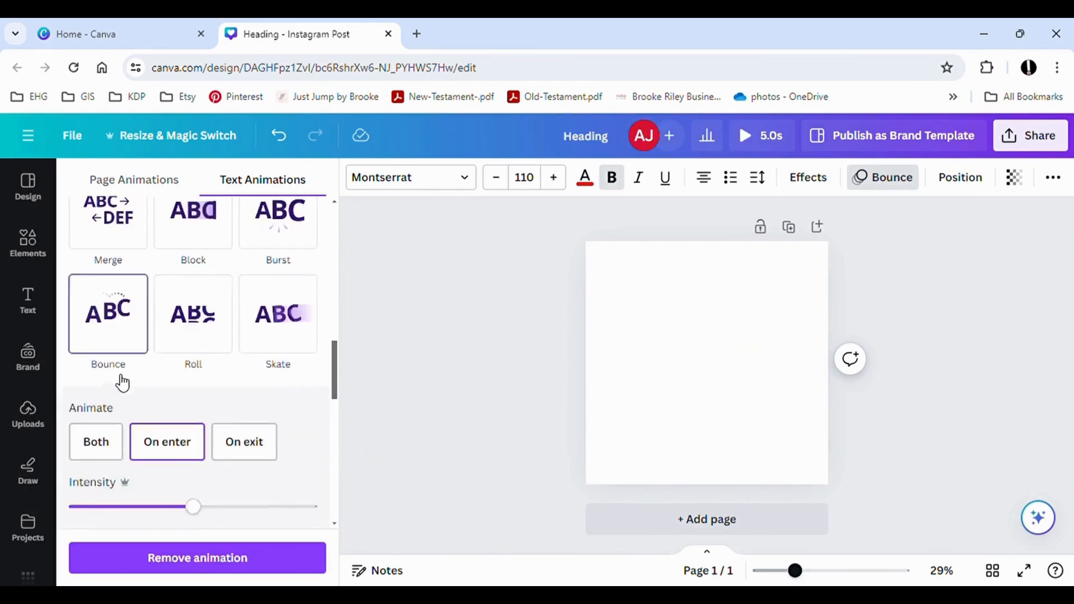
scroll(135, 386, "down", 3)
left_click(148, 360)
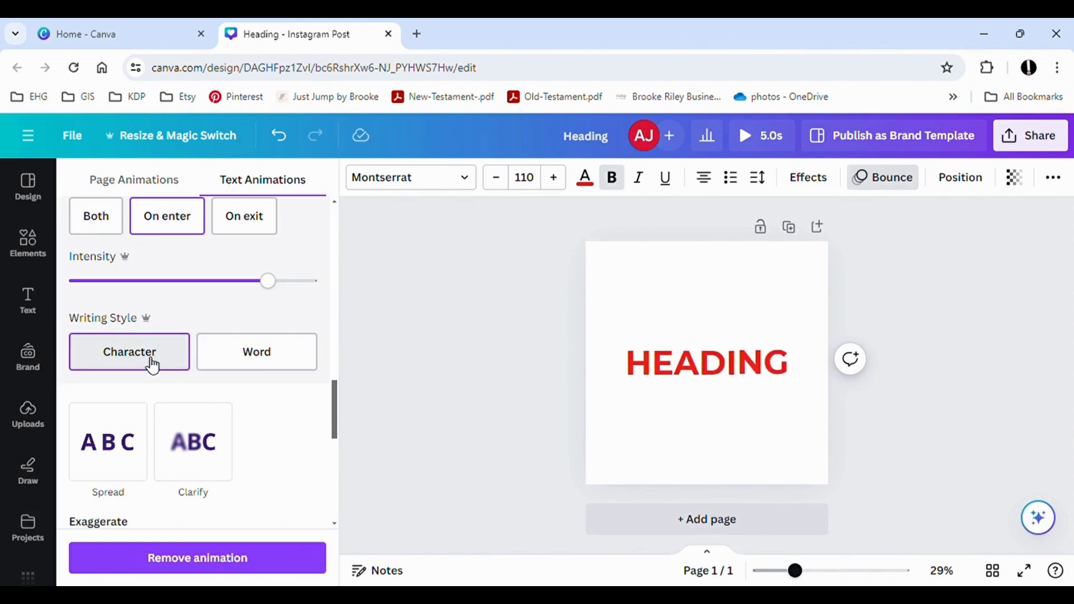
left_click(256, 363)
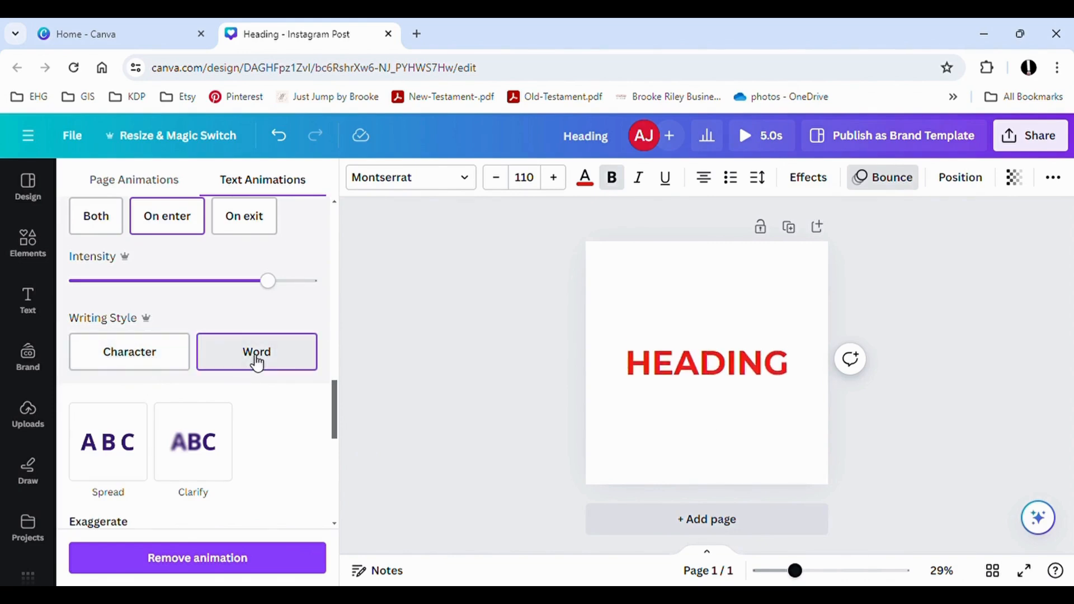
Step: Replace the heading's animation with Pop and slow its speed down
scroll(145, 392, "up", 5)
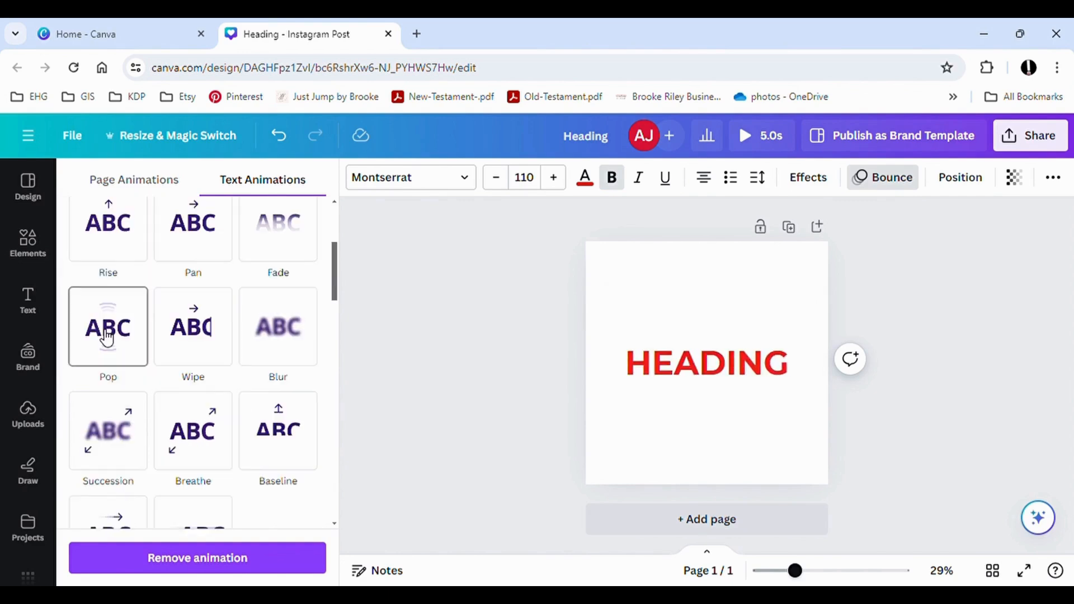
left_click(104, 338)
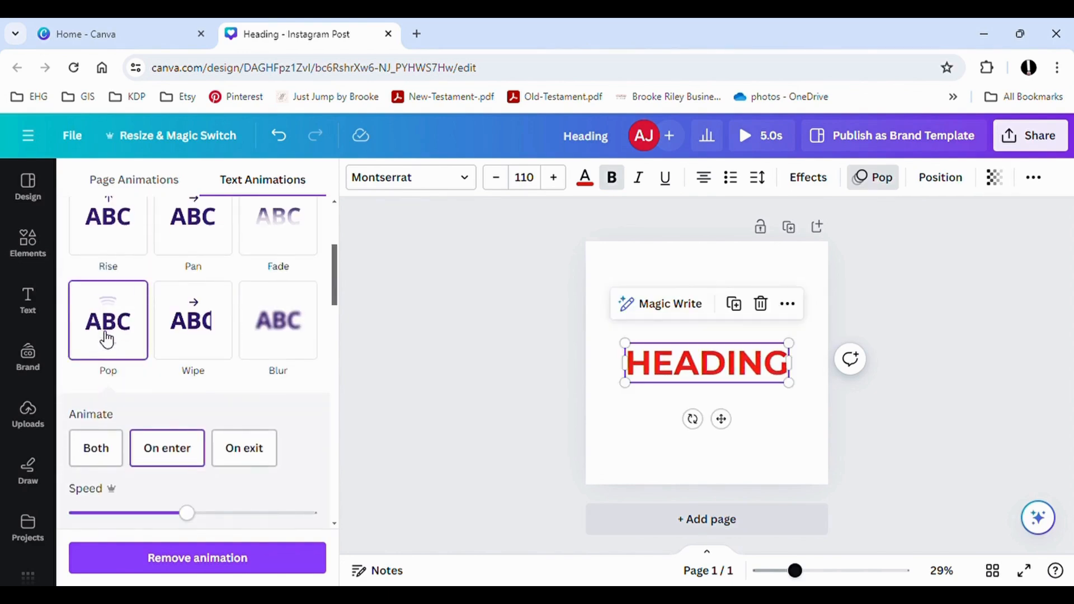
scroll(106, 340, "down", 3)
left_click_drag(186, 355, 96, 355)
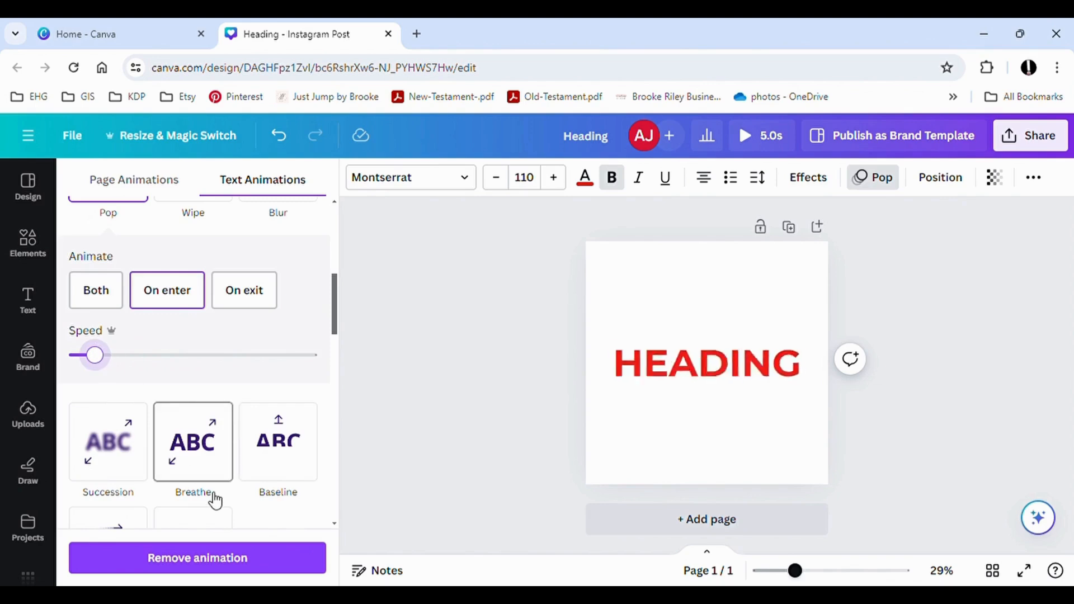
Step: Apply the Typewriter animation from the Writing group to the heading, using the Character writing style
scroll(223, 448, "down", 3)
scroll(259, 432, "down", 3)
scroll(259, 432, "up", 8)
scroll(254, 432, "down", 8)
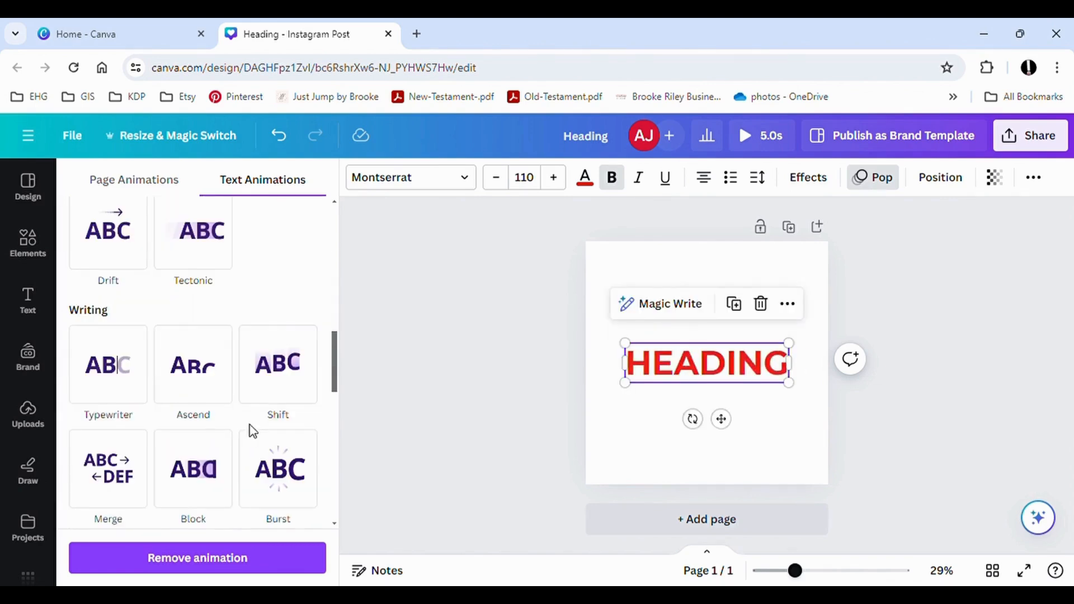
left_click(112, 387)
left_click(147, 514)
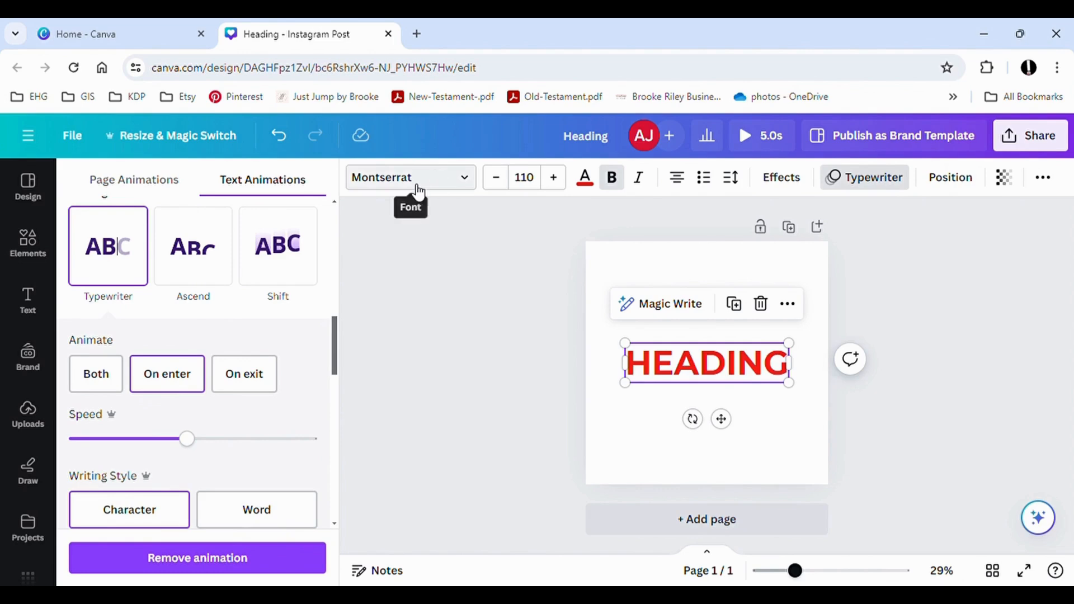
Step: Search the fonts for "type" and change the heading's font to ITC American Typewriter
left_click(391, 173)
left_click_drag(179, 226, 58, 253)
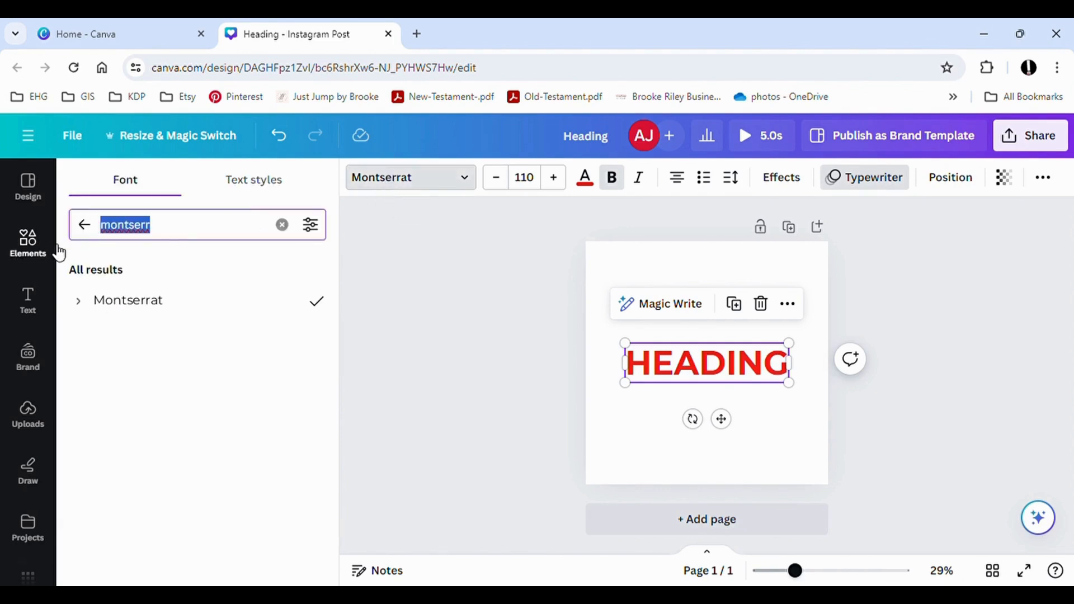
type("type")
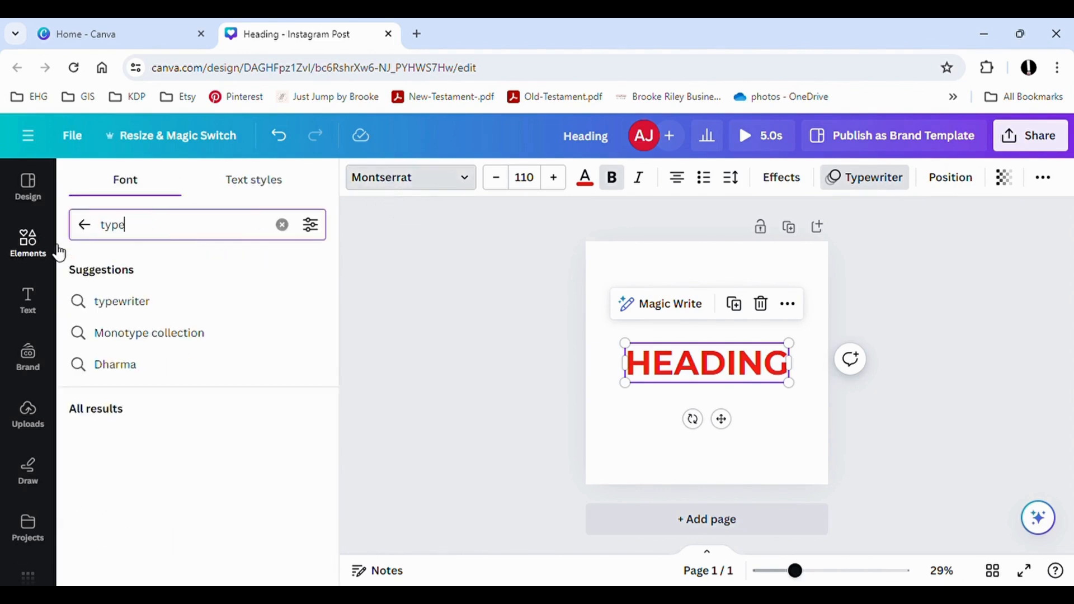
left_click(173, 471)
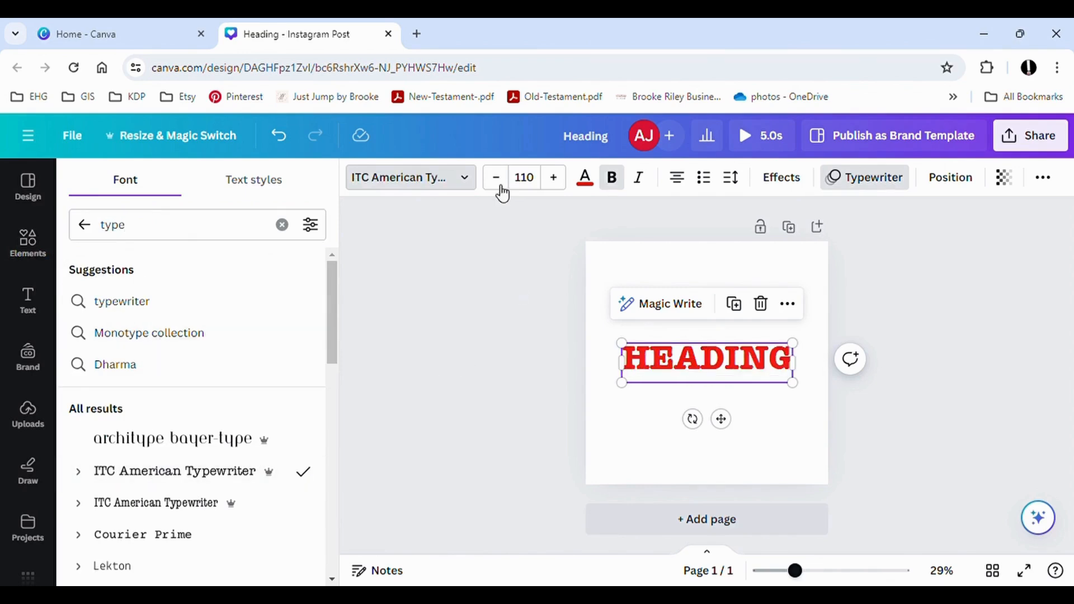
Step: Recolor the heading black and remove its bold formatting
left_click(599, 192)
left_click(86, 575)
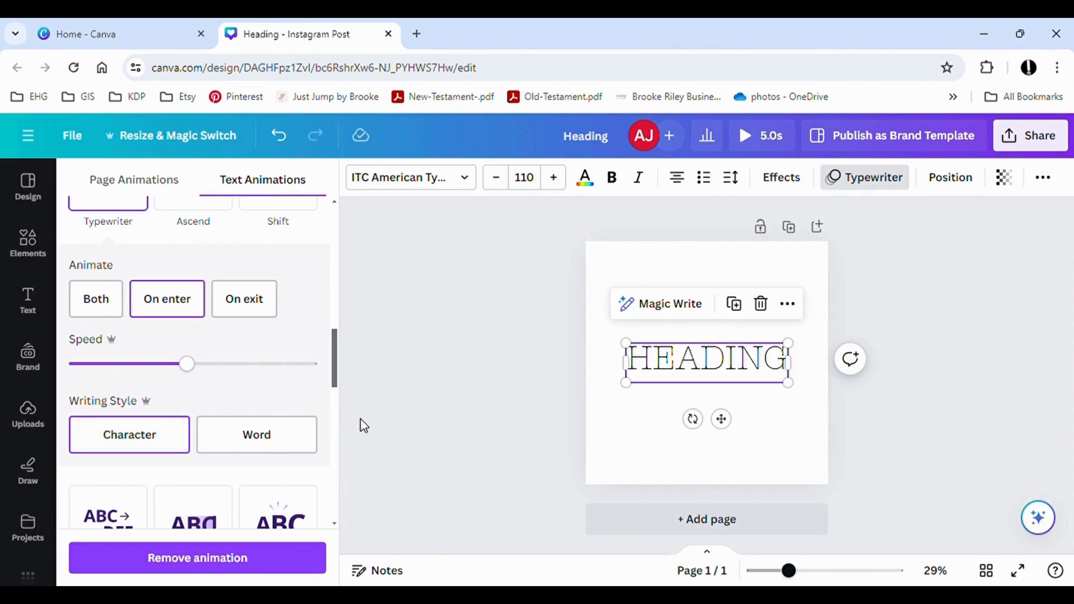
left_click(368, 394)
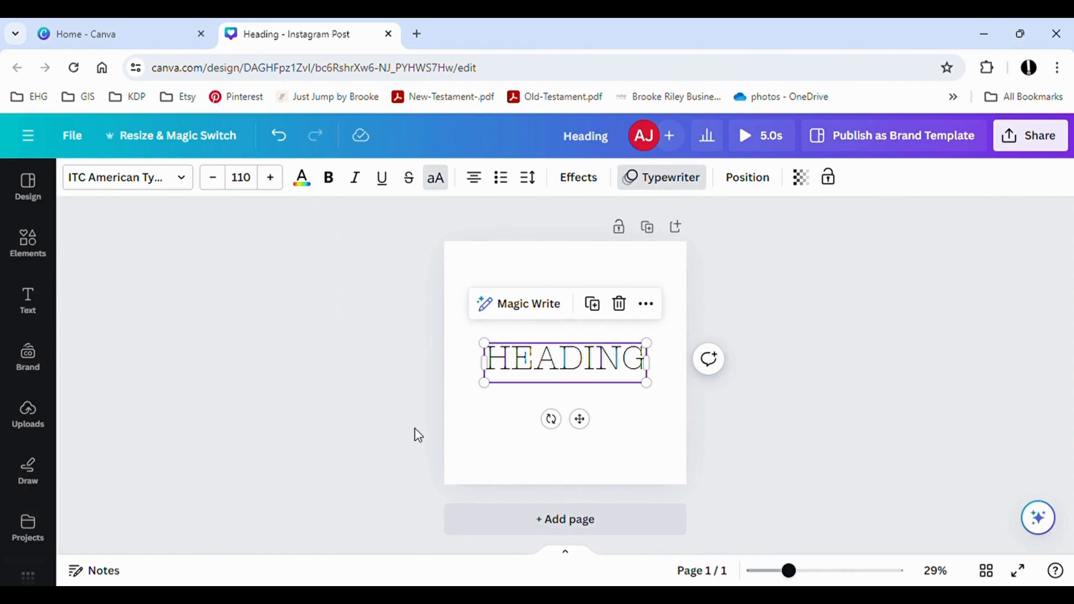
Step: Create a custom animation by moving the heading along a looping path, and play the page preview
left_click(660, 197)
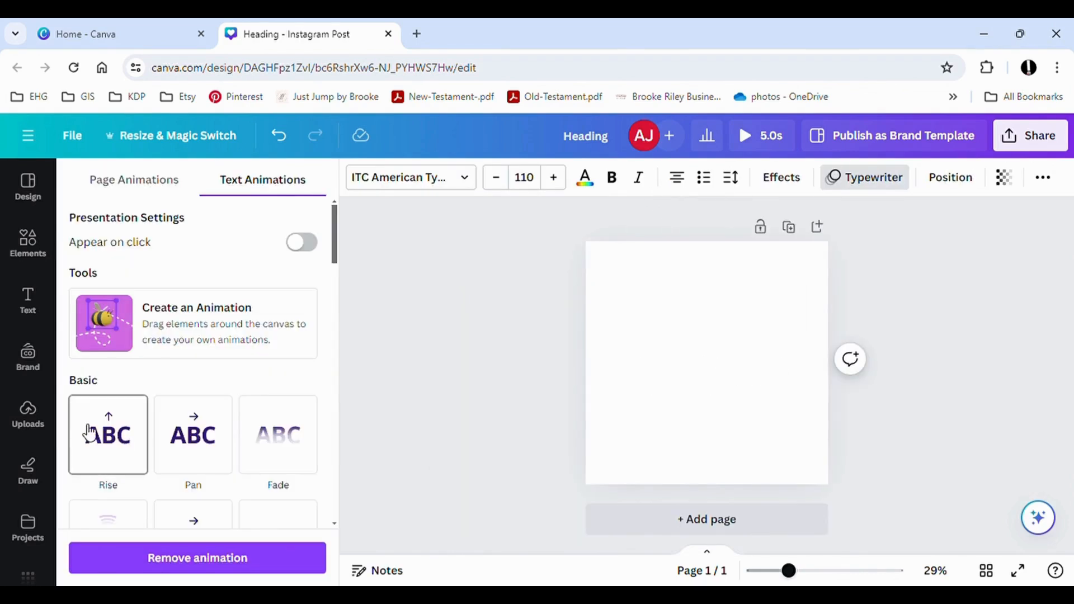
scroll(90, 425, "down", 2)
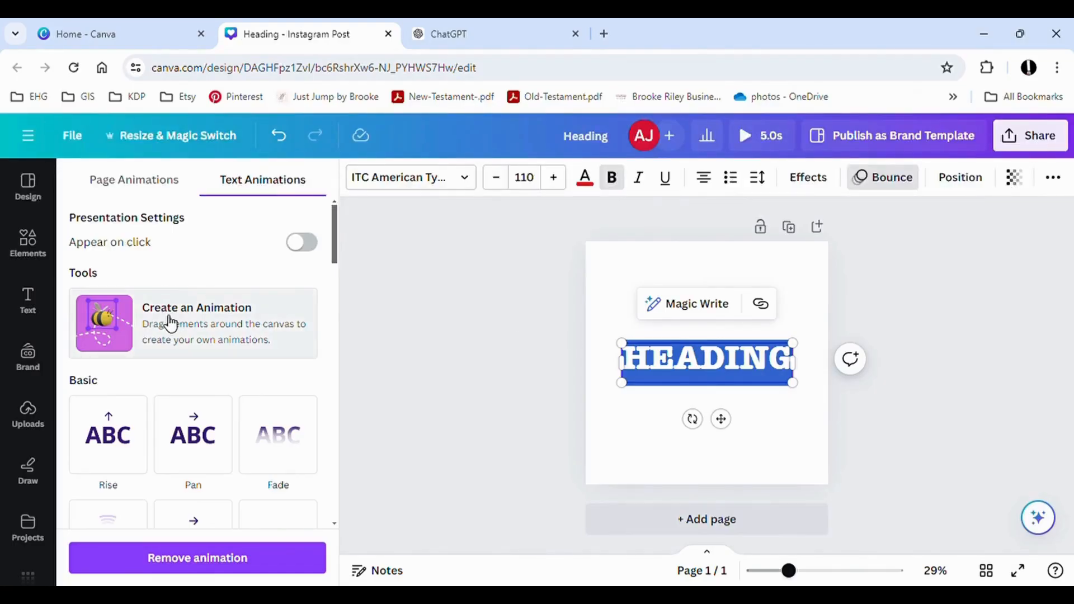
left_click(171, 324)
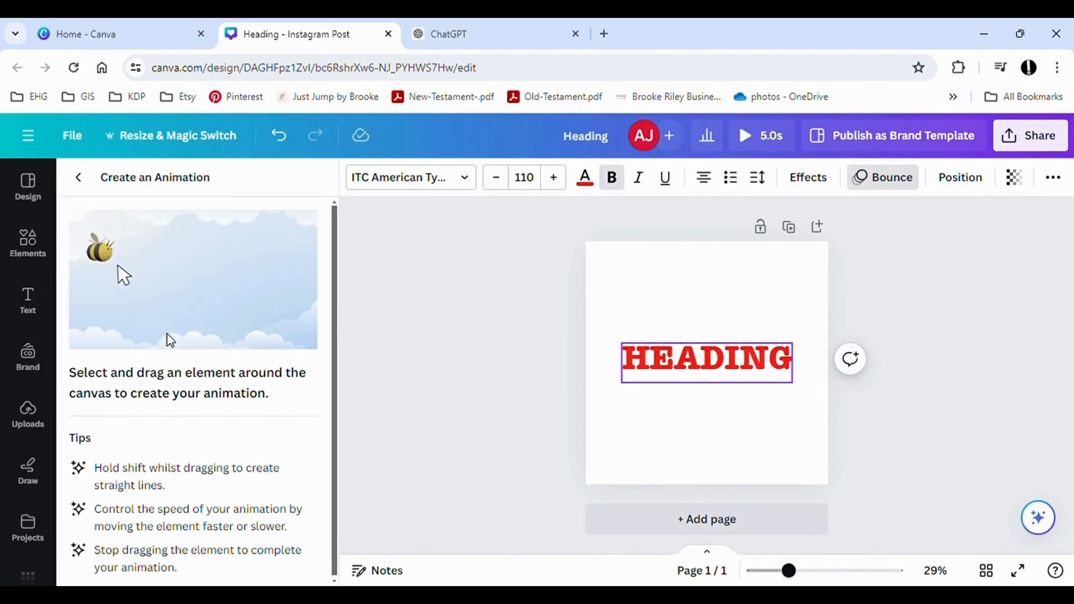
mouse_move(649, 373)
left_mouse_down()
mouse_move(635, 338)
mouse_move(646, 307)
mouse_move(681, 296)
mouse_move(707, 311)
mouse_move(716, 348)
mouse_move(702, 382)
mouse_move(647, 380)
left_mouse_up()
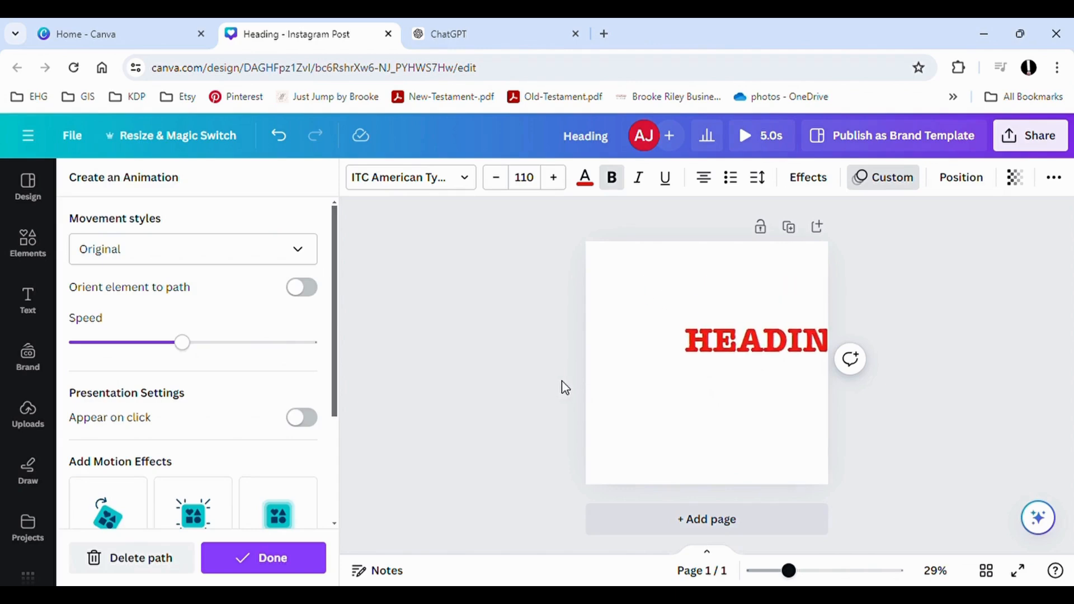
left_click(765, 146)
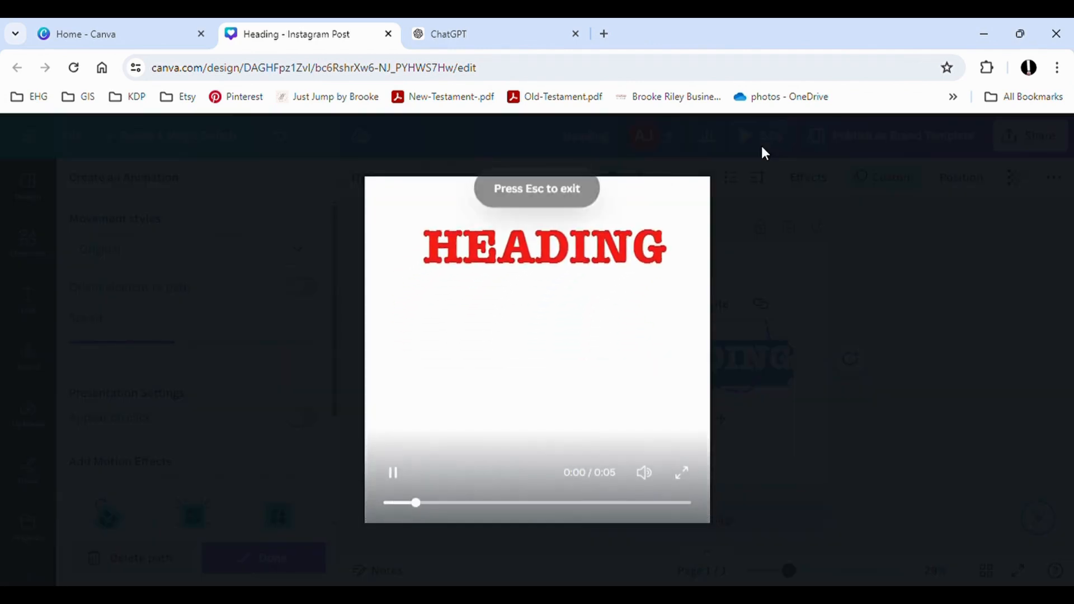
key("Escape")
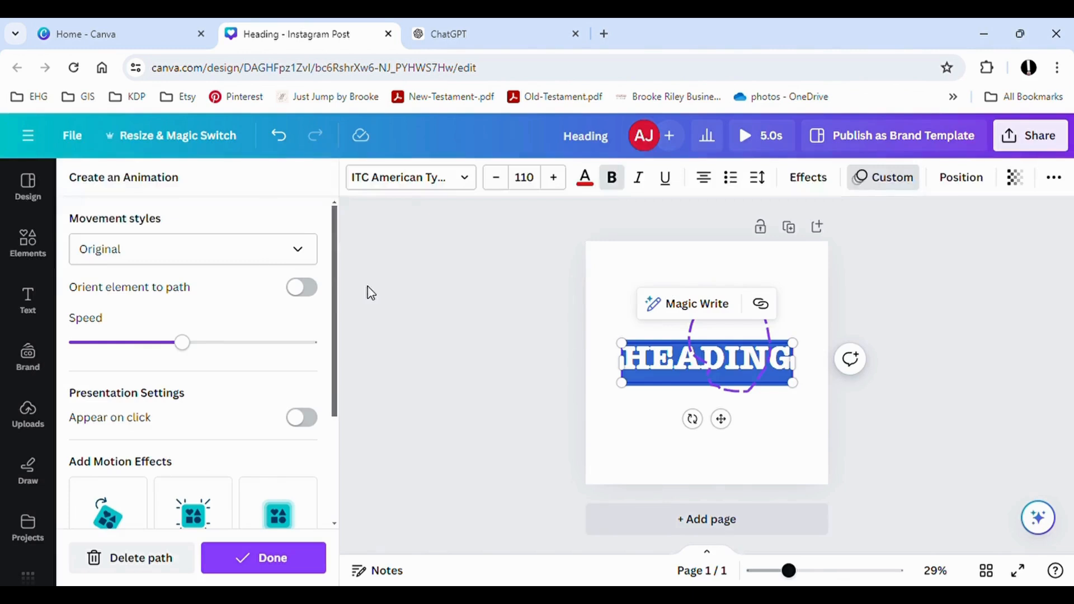
Step: Try the Smooth movement style on the heading's custom path, increase its speed, and switch the style to Steady
left_click(294, 257)
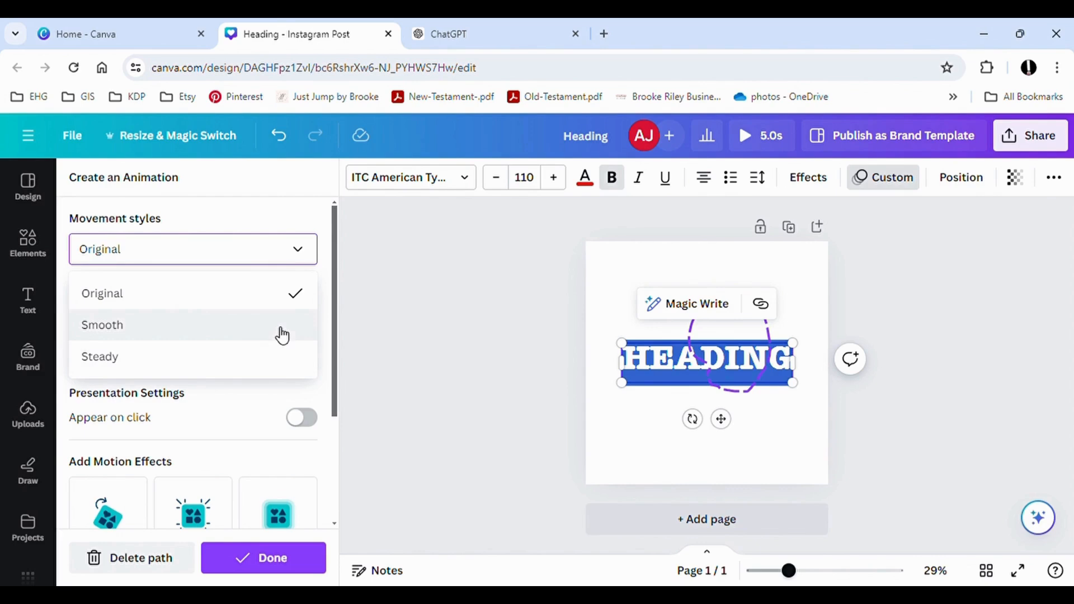
left_click(282, 334)
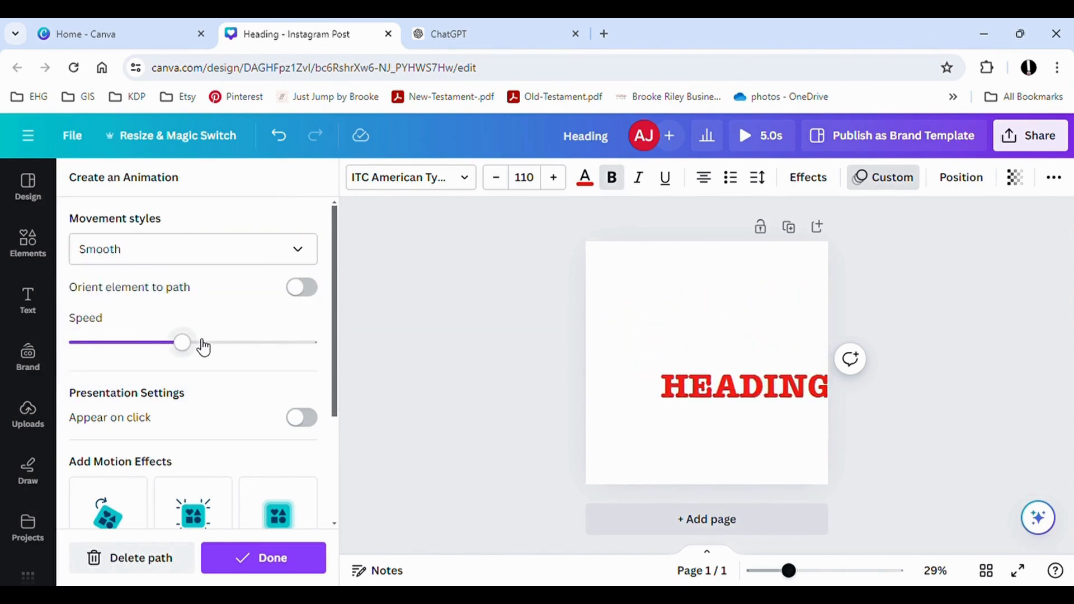
left_click_drag(202, 347, 230, 347)
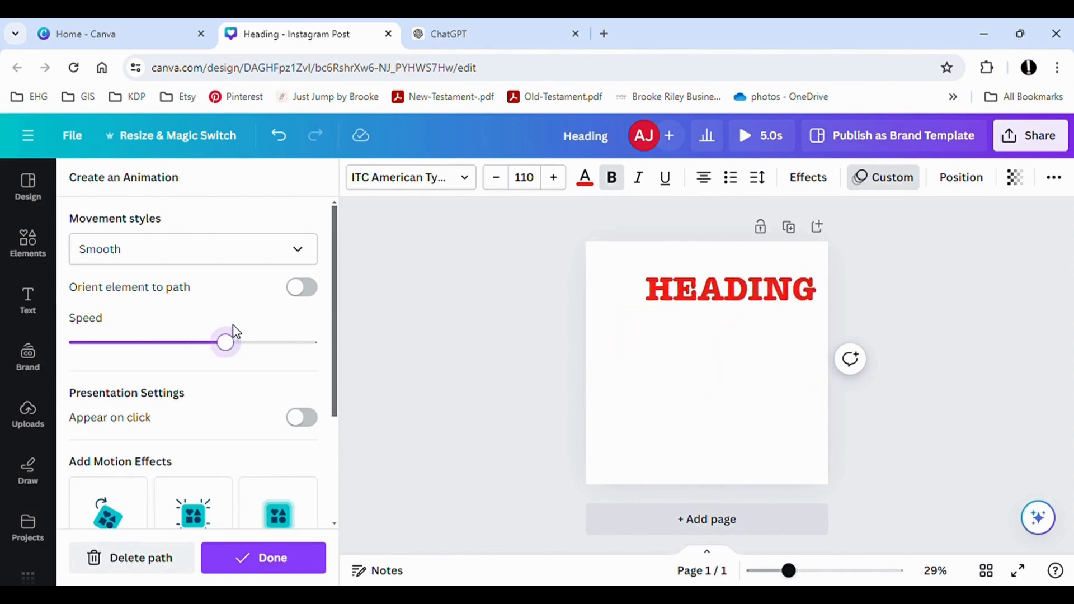
left_click(222, 260)
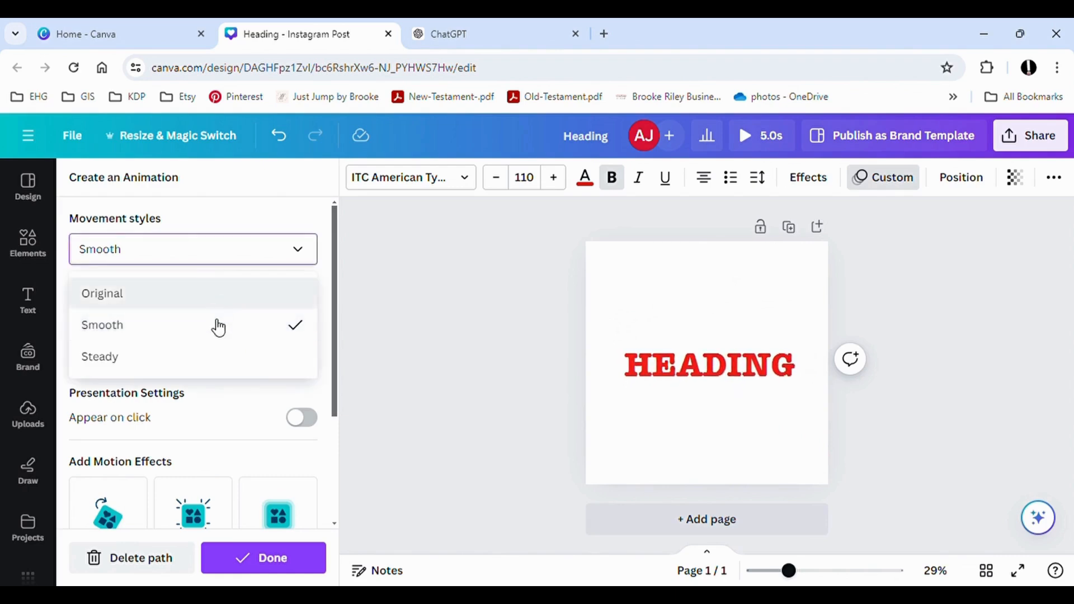
left_click(215, 353)
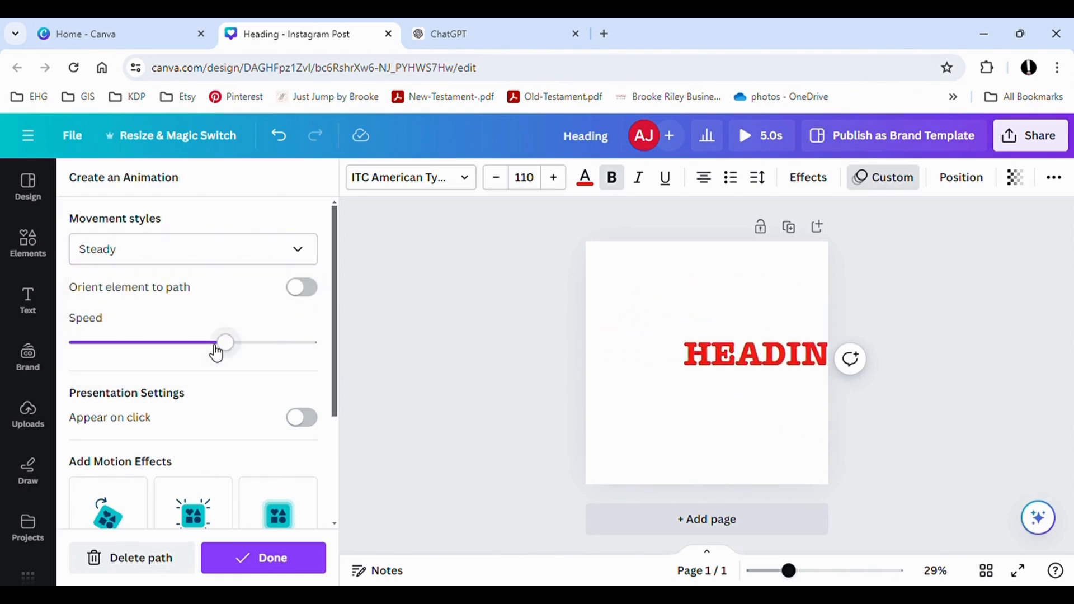
Step: Add the Rotate and Flicker motion effects to the heading's custom animation
scroll(218, 364, "down", 1)
left_click(119, 456)
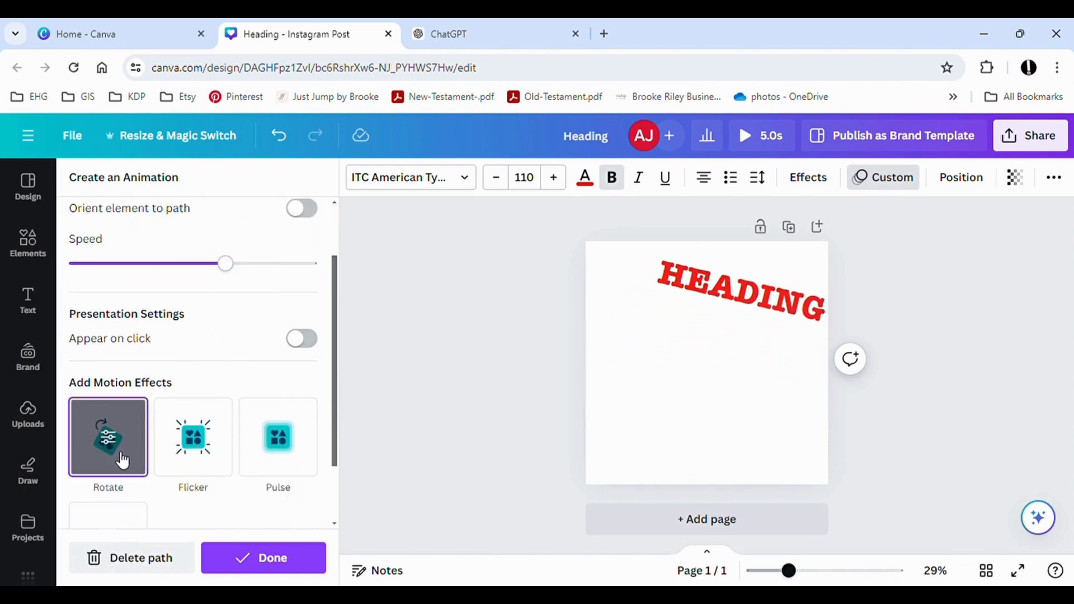
left_click(189, 463)
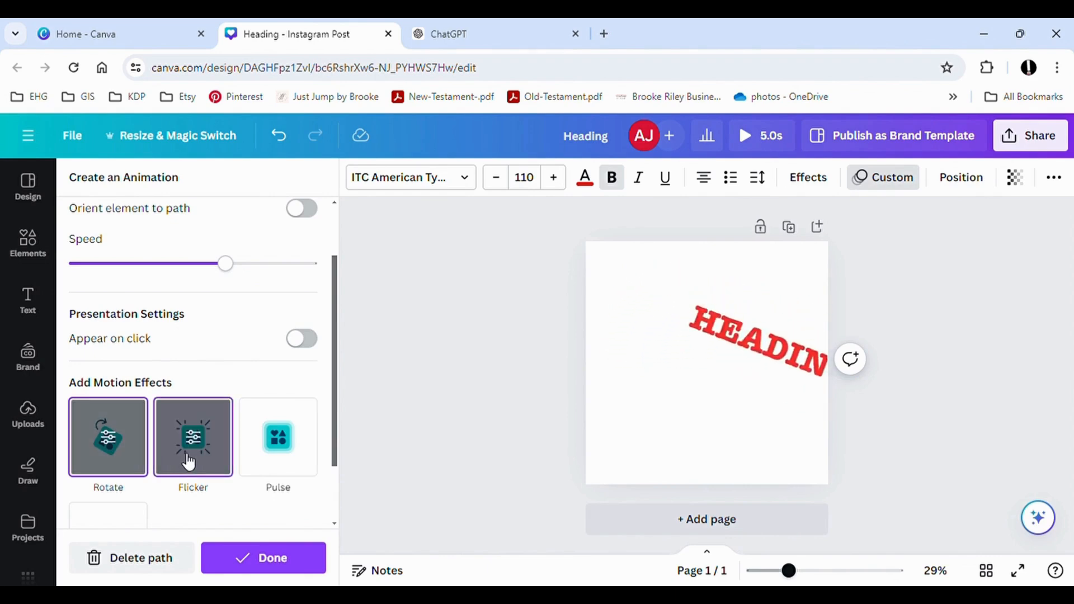
scroll(247, 526, "down", 1)
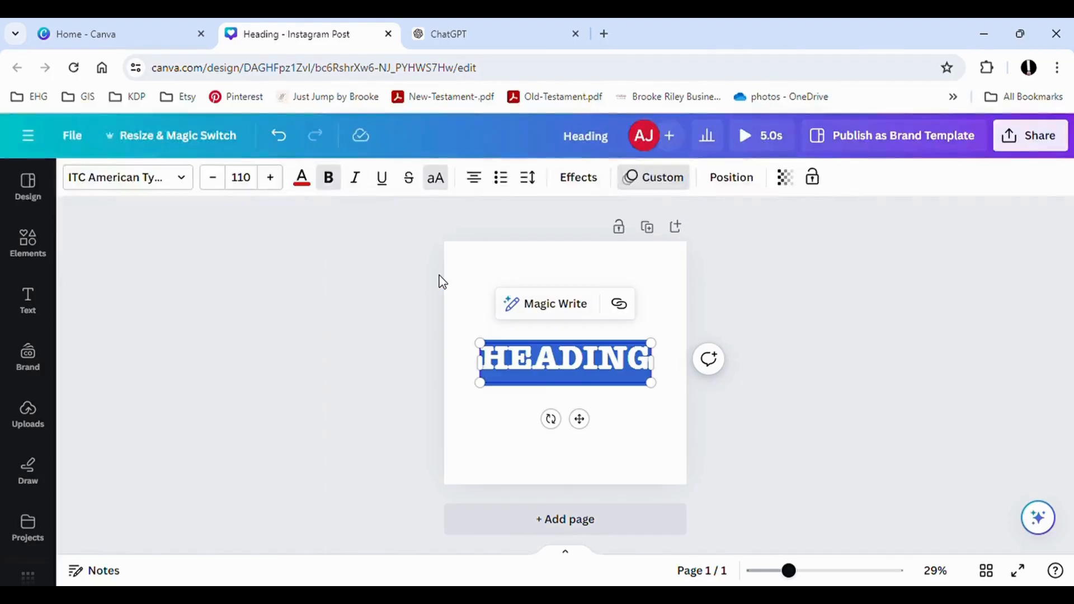
Step: Replace the animated heading with a new Brand Kit heading reading "TODAY IS GREAT", placed near the top of the design page
left_click_drag(461, 322, 698, 436)
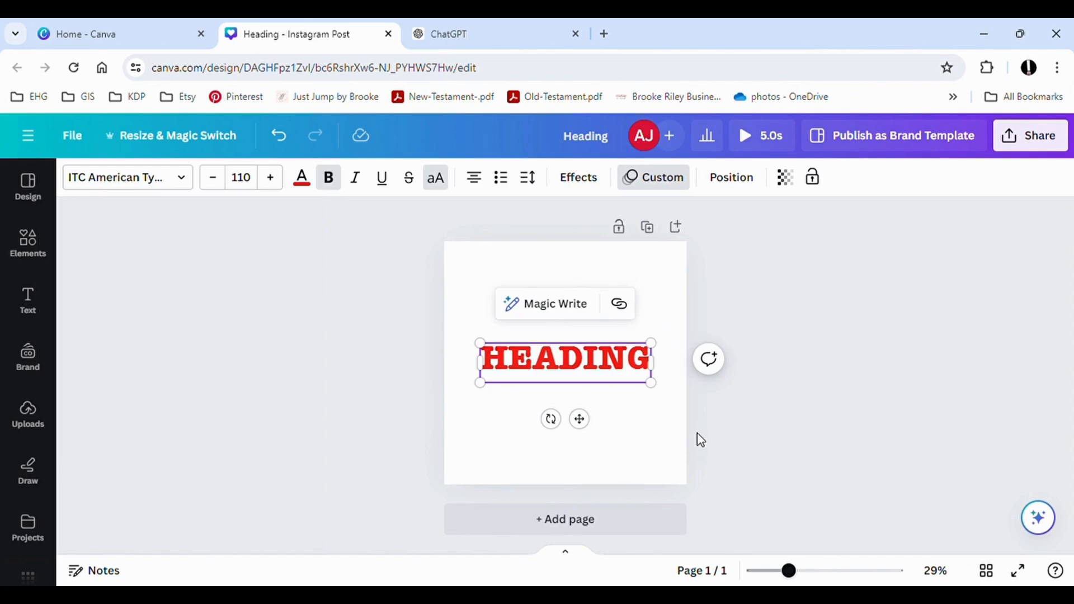
key("Delete")
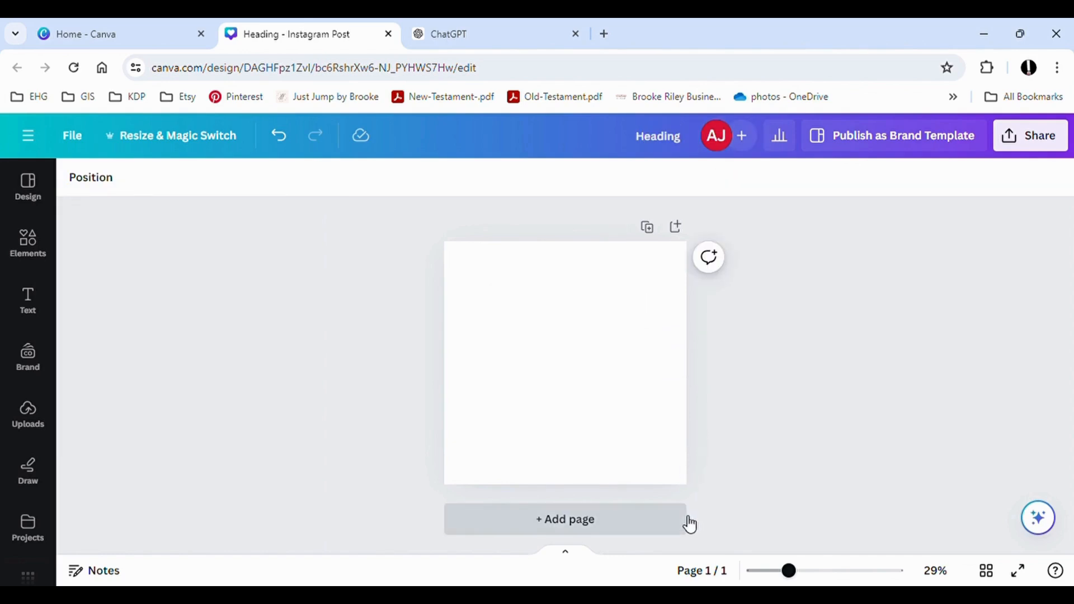
left_click(28, 302)
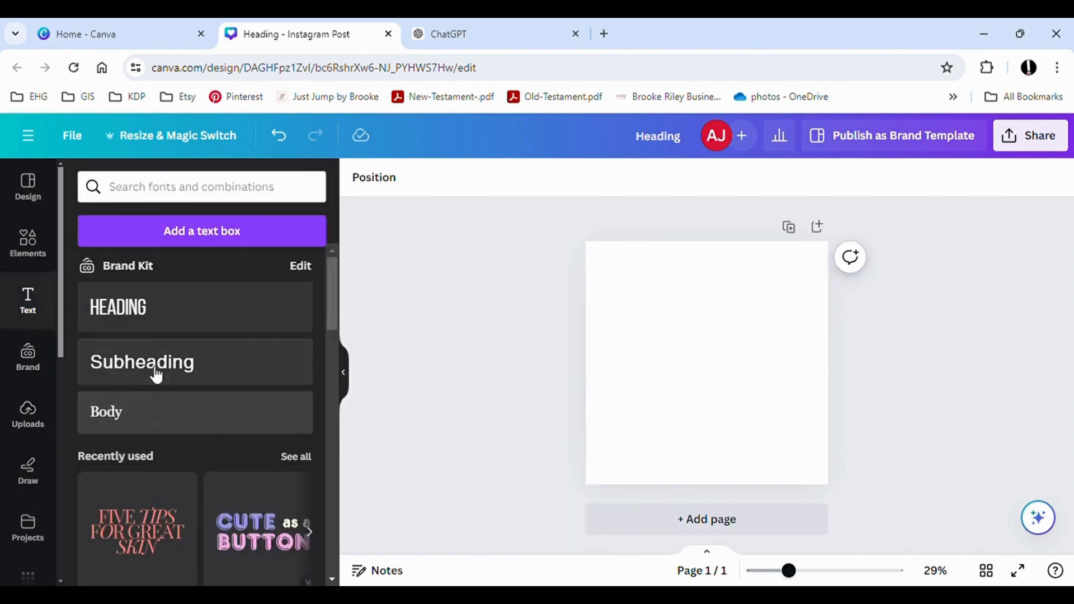
left_click(157, 330)
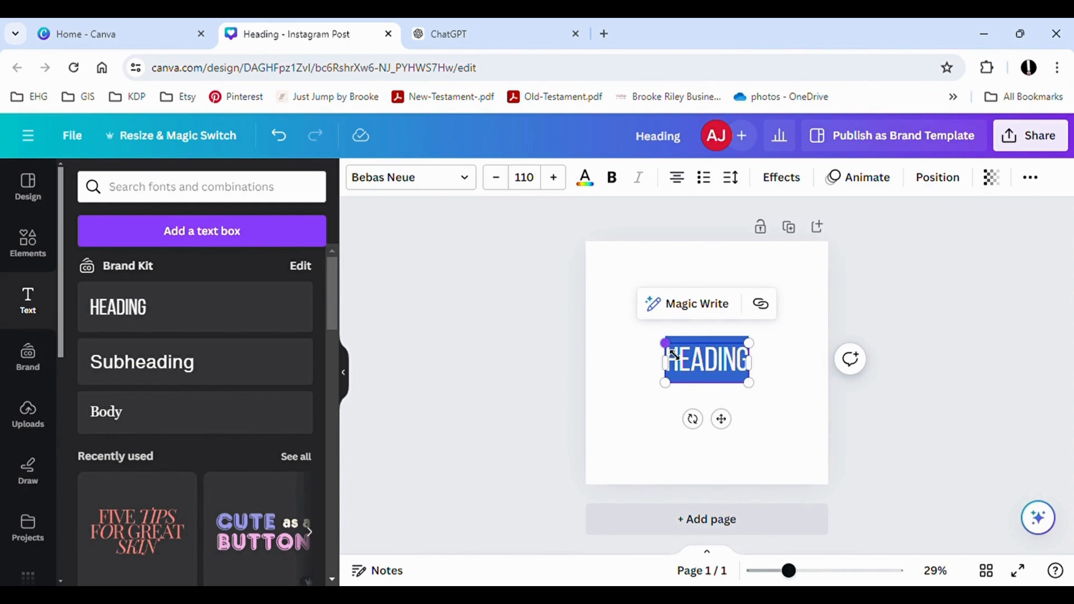
type("TODAY IS GREAT")
left_click_drag(683, 386, 701, 309)
left_click(542, 364)
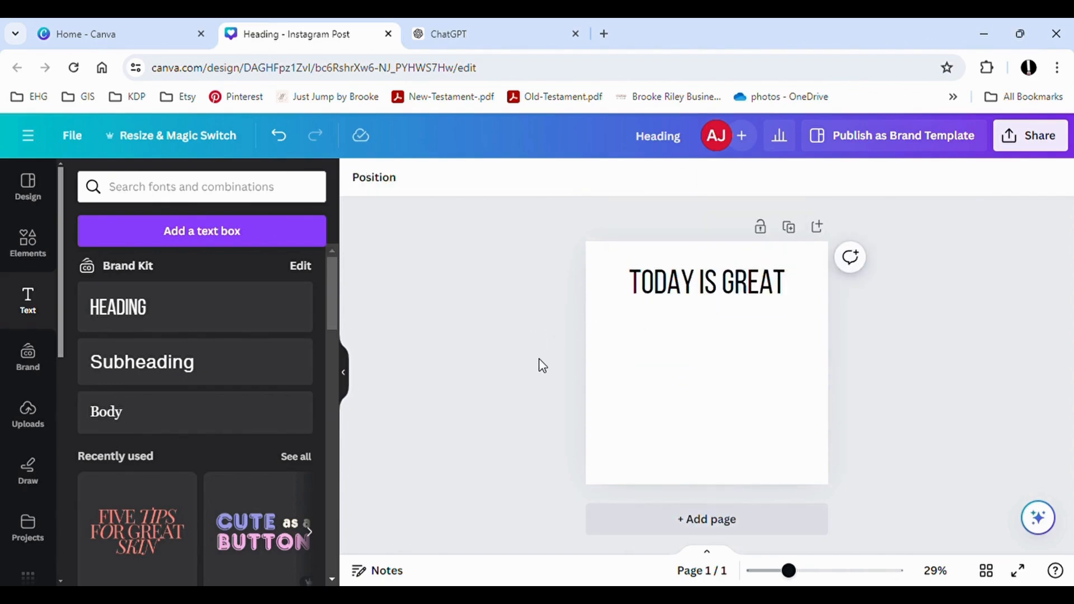
Step: Apply the Pop text animation from the Basic group to the "TODAY IS GREAT" heading
left_click(637, 304)
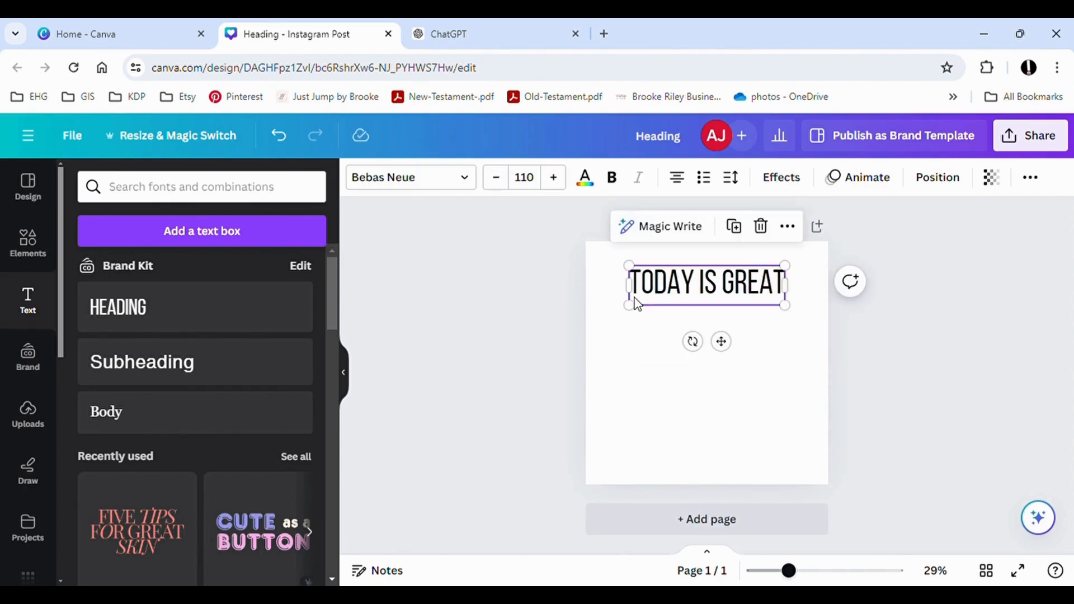
left_click(866, 178)
scroll(271, 395, "down", 3)
left_click(84, 391)
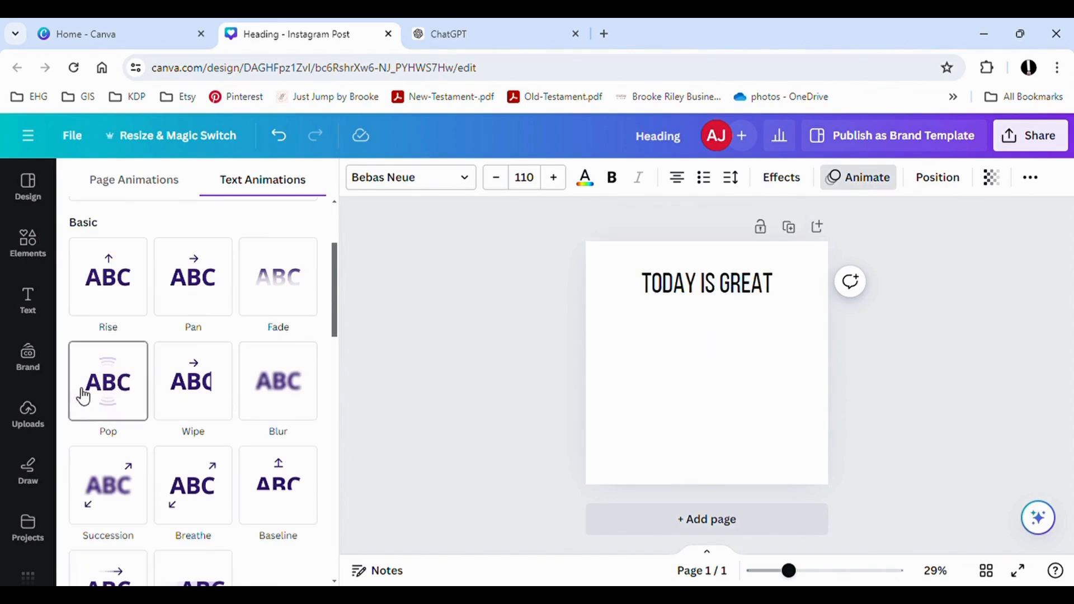
left_click_drag(189, 514, 153, 514)
scroll(203, 395, "up", 4)
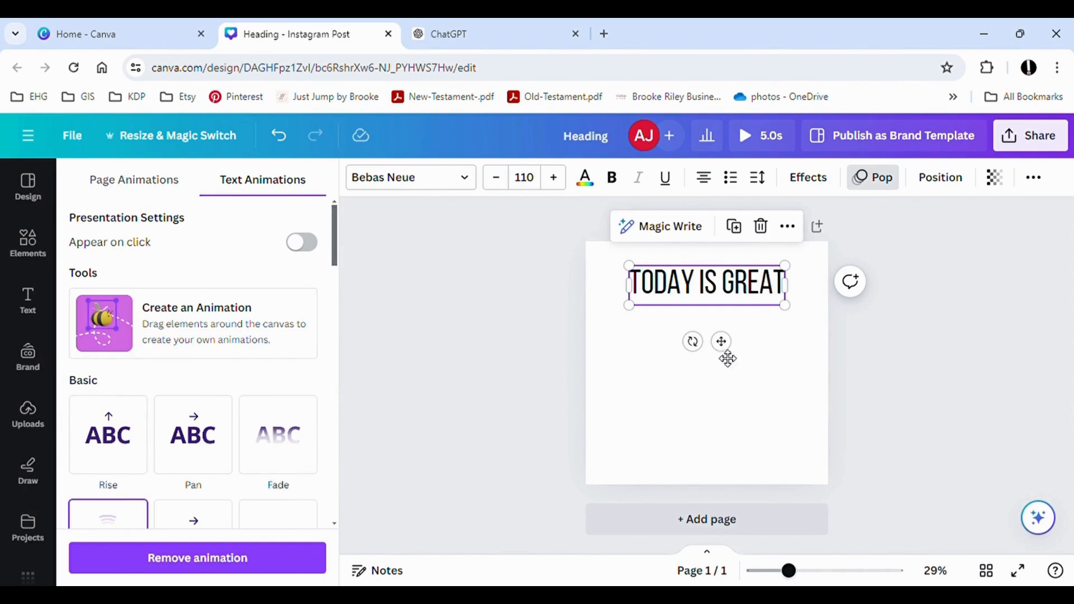
left_click(476, 265)
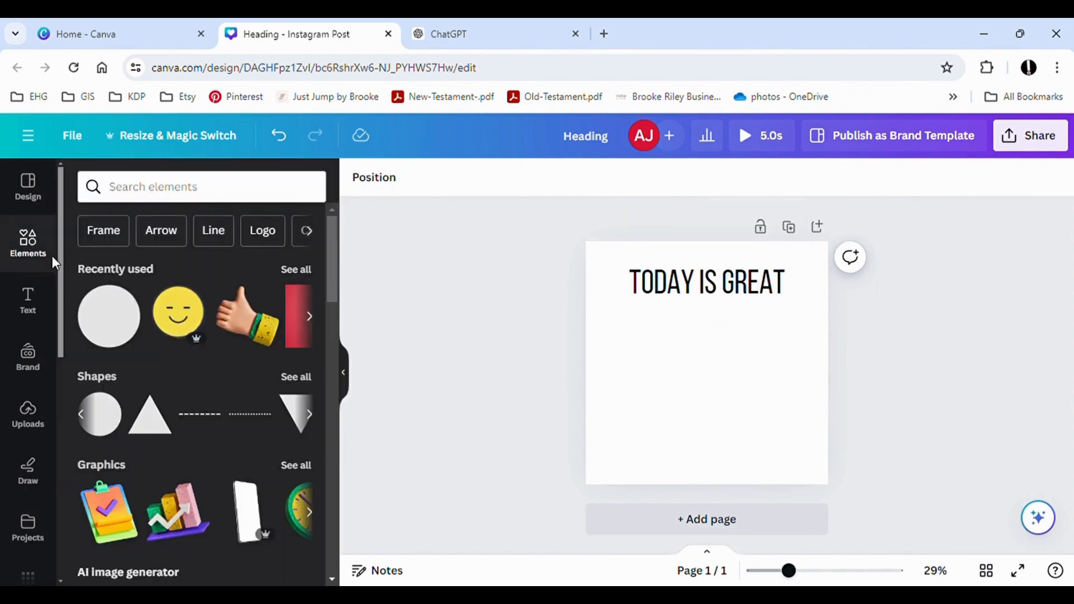
Step: Search the elements for "sun" and add the smiling sun graphic to the page
left_click(156, 200)
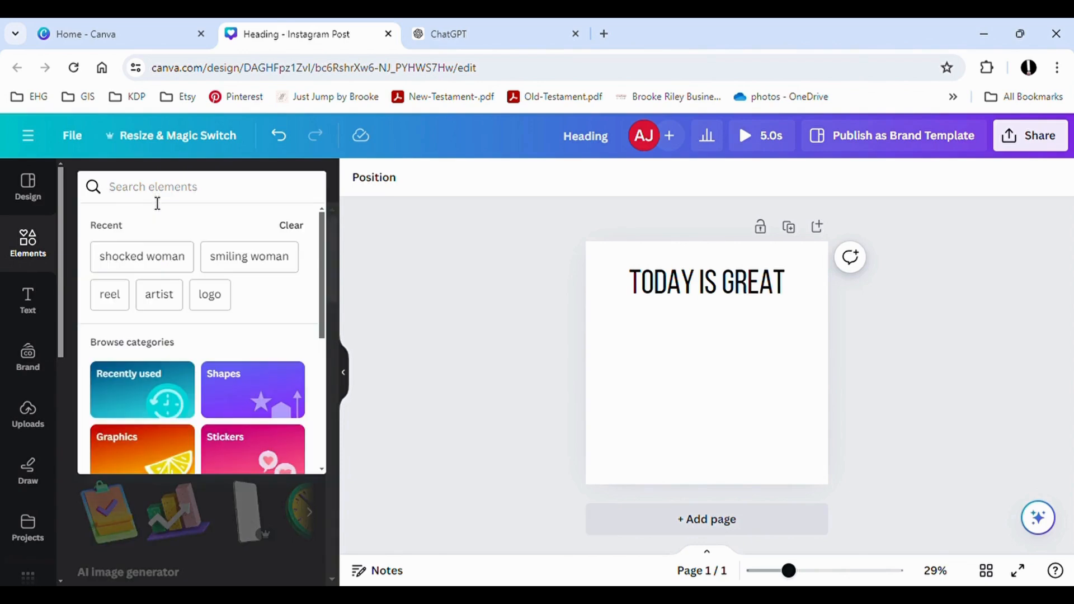
type("sun")
key("Return")
left_click(110, 355)
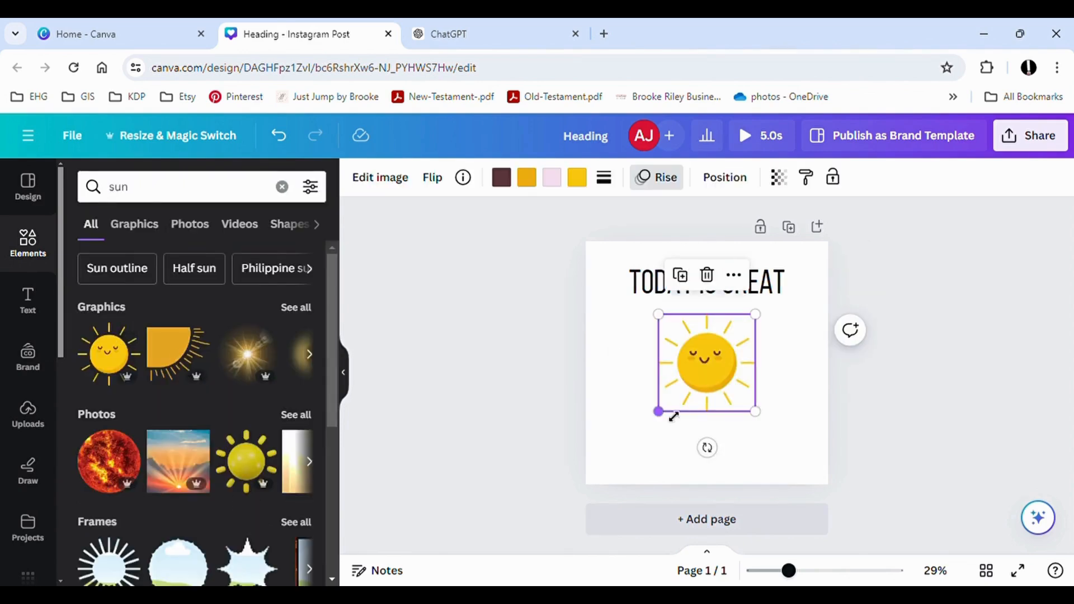
Step: Enlarge the sun graphic to fill the space below the heading and center it horizontally on the page
left_click_drag(661, 411, 626, 447)
left_click_drag(757, 447, 778, 466)
left_click(567, 418)
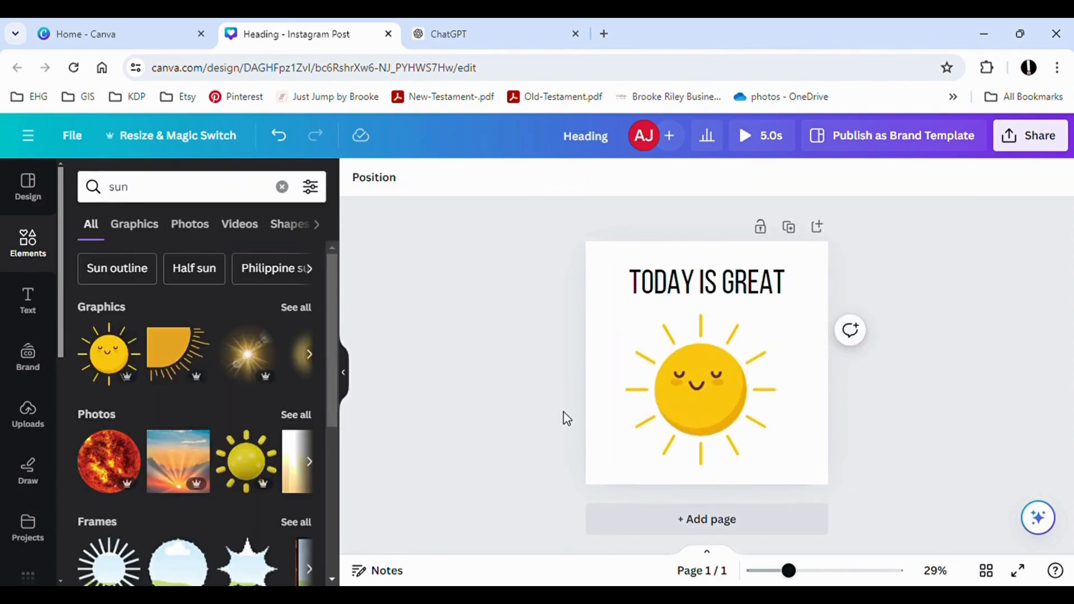
left_click_drag(695, 428, 702, 428)
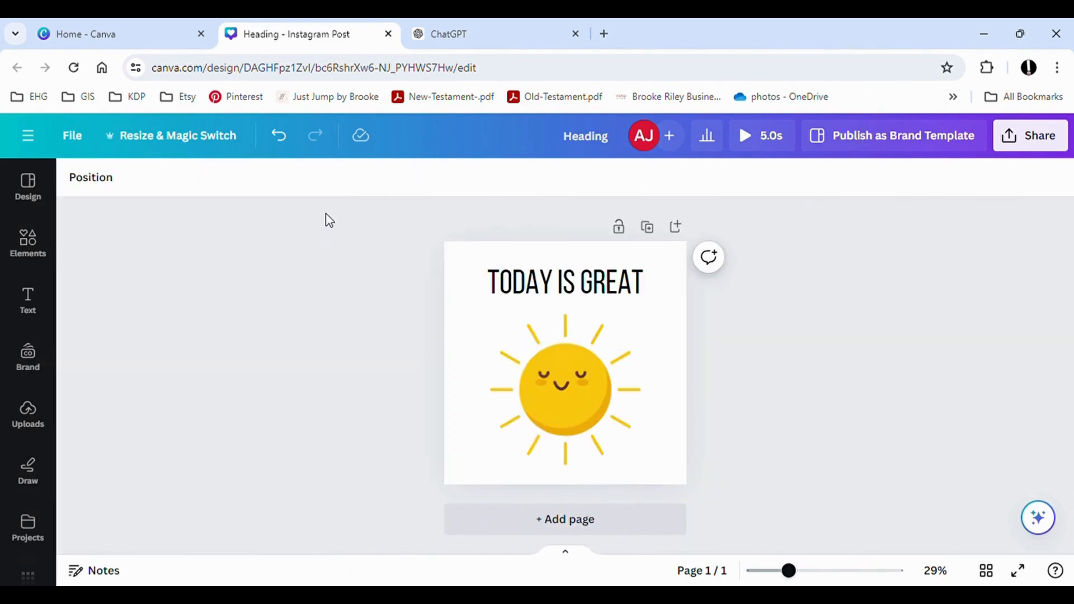
Step: Apply the Party page animation to the heading and sun together, and check the animation assigned to each element
left_click_drag(326, 213, 746, 494)
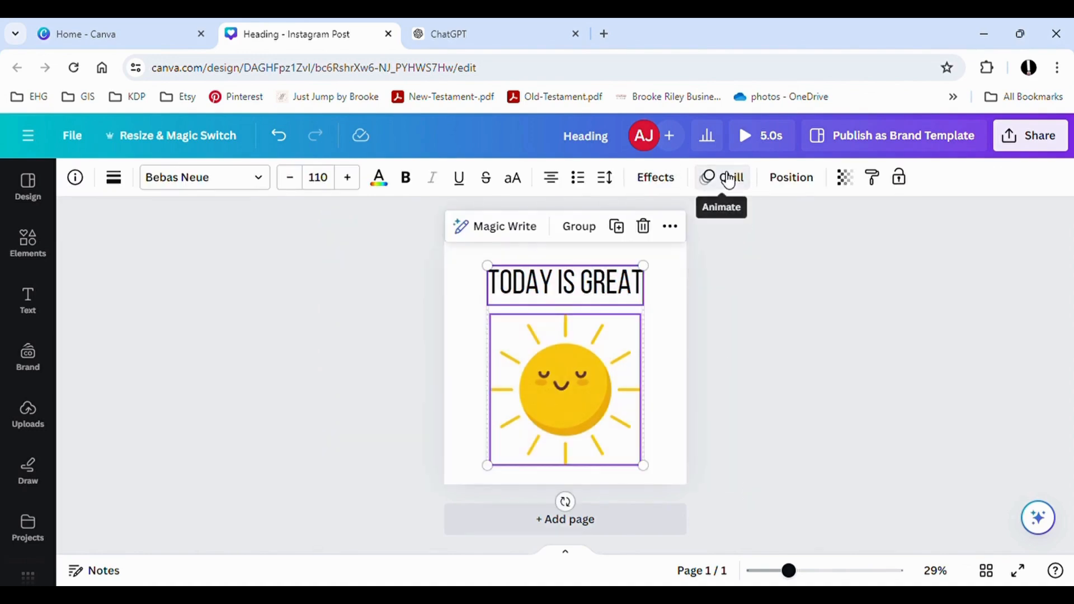
left_click(728, 178)
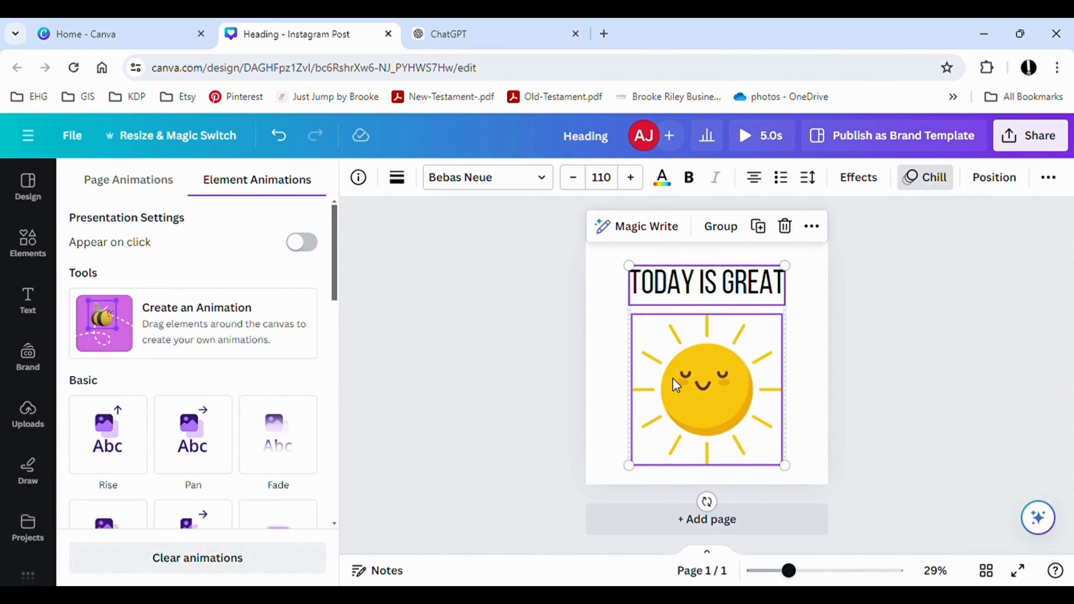
left_click(120, 438)
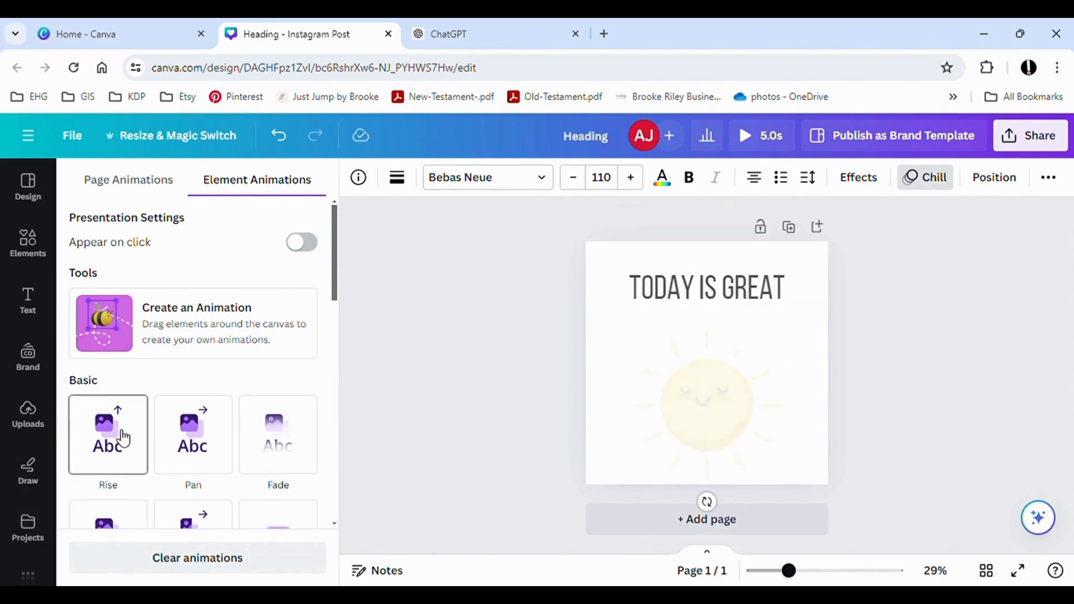
left_click(187, 439)
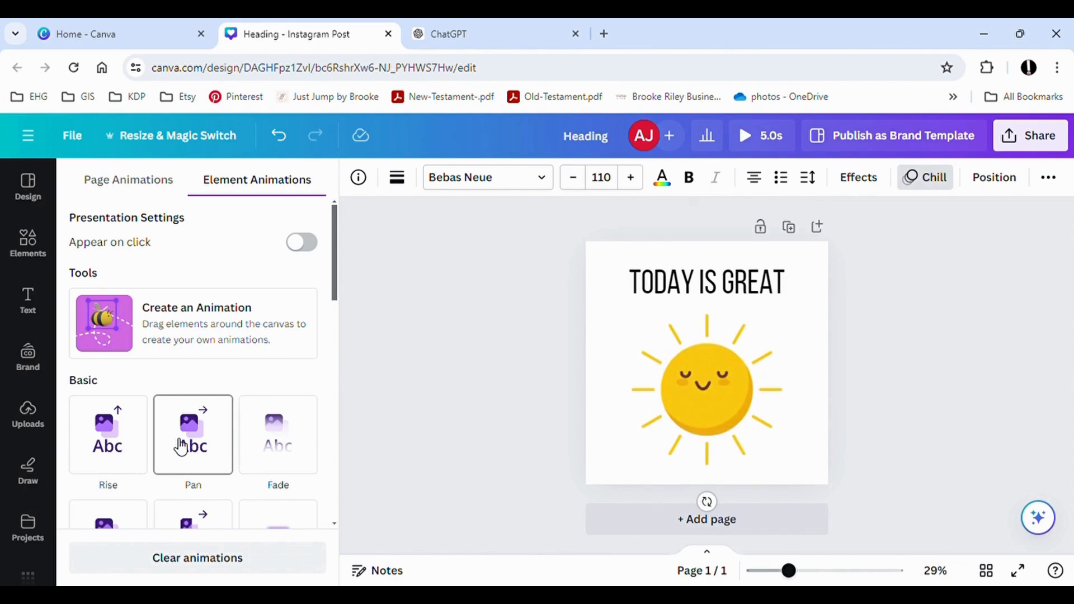
left_click(269, 462)
left_click(128, 180)
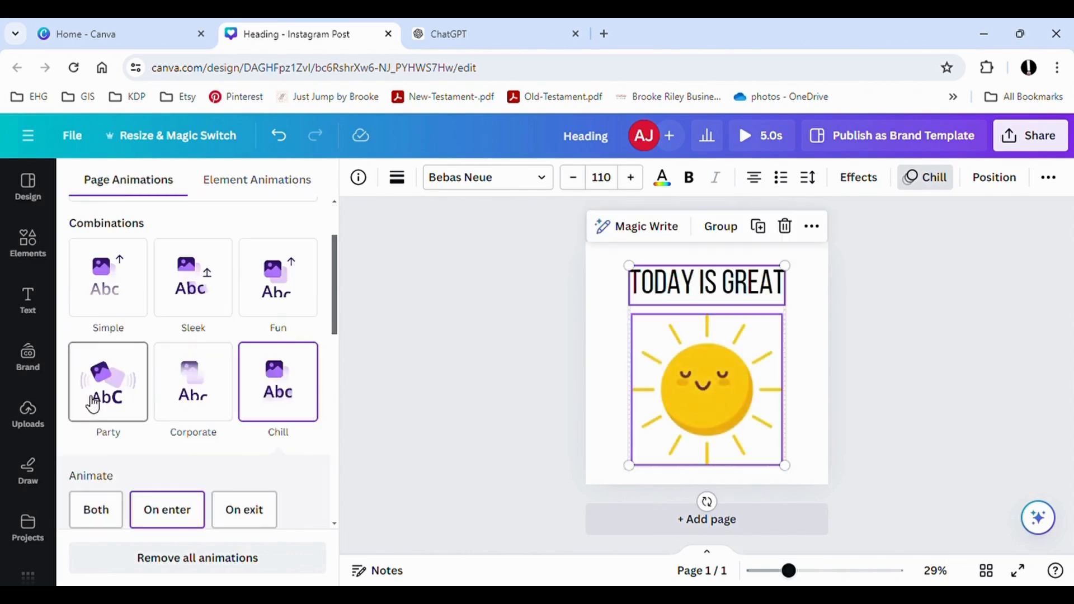
left_click(95, 405)
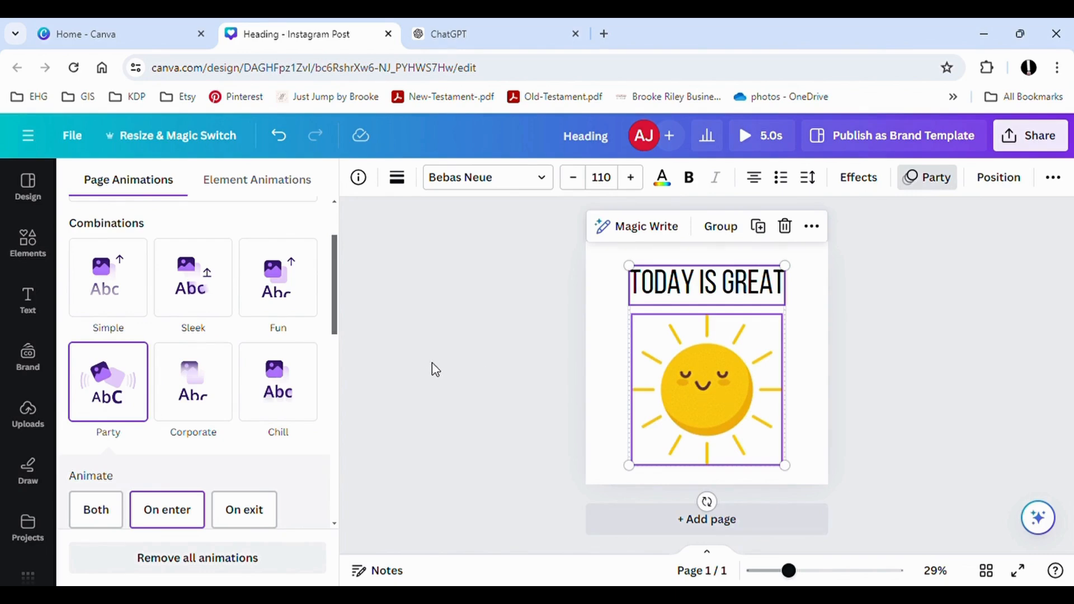
left_click(511, 425)
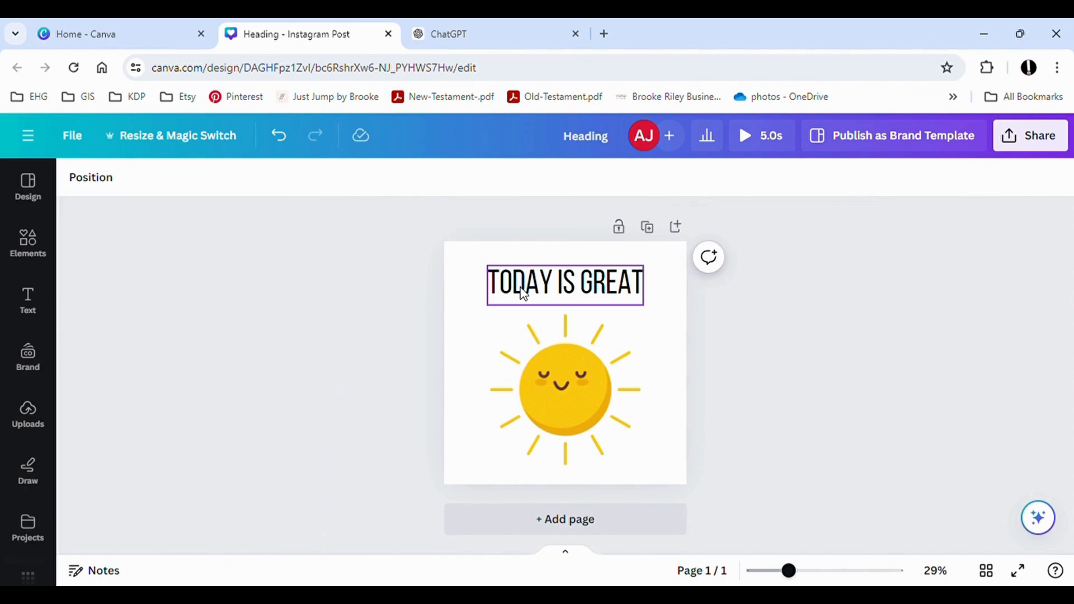
left_click(523, 294)
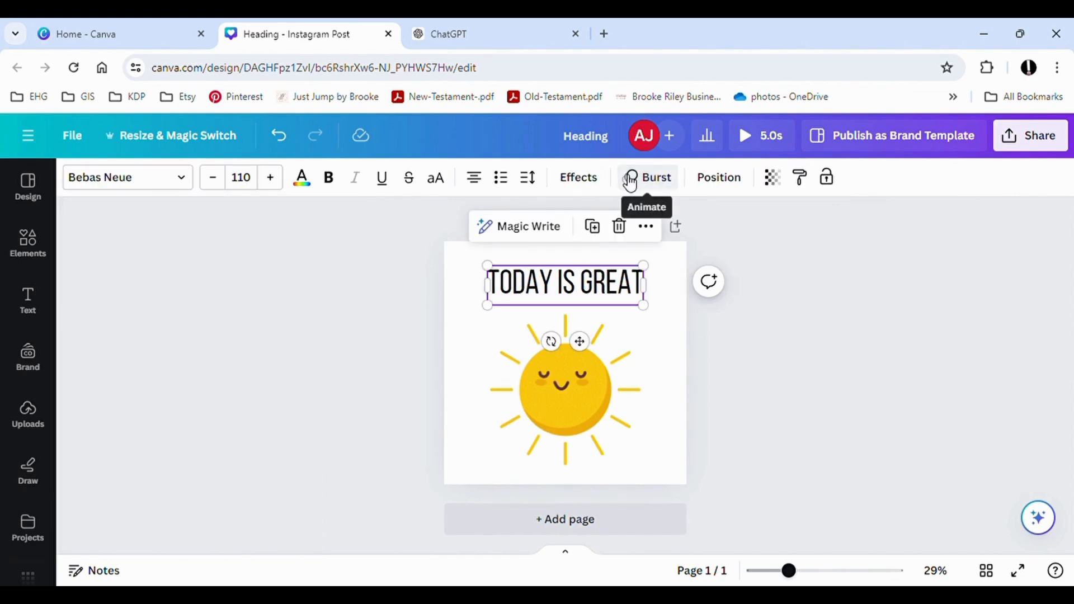
left_click(560, 399)
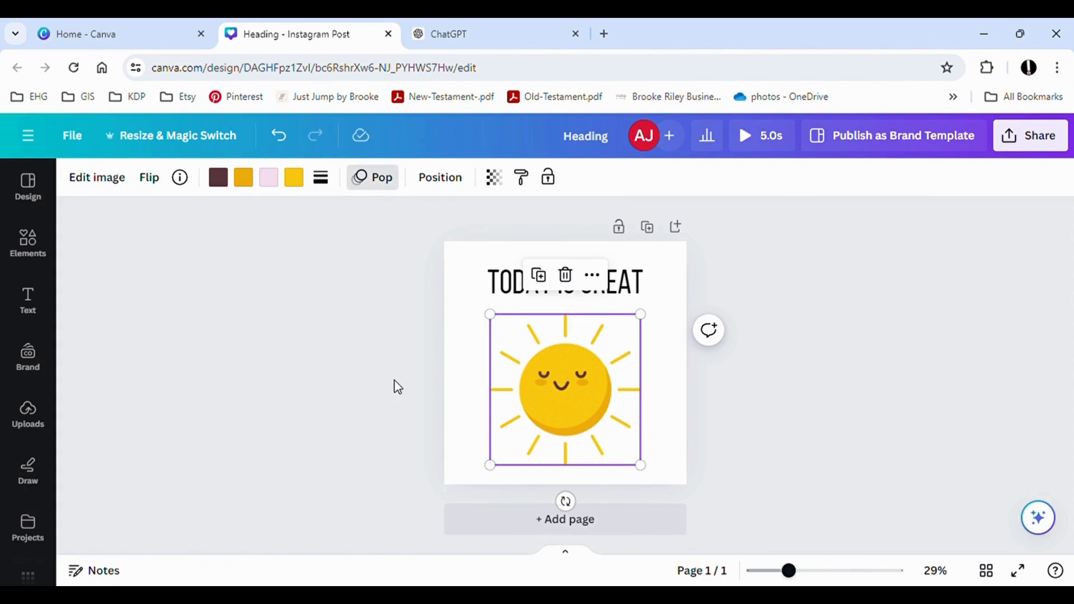
Step: Apply Magic Animate's recommended Playful style to the heading and sun
left_click_drag(387, 257, 706, 481)
left_click(727, 187)
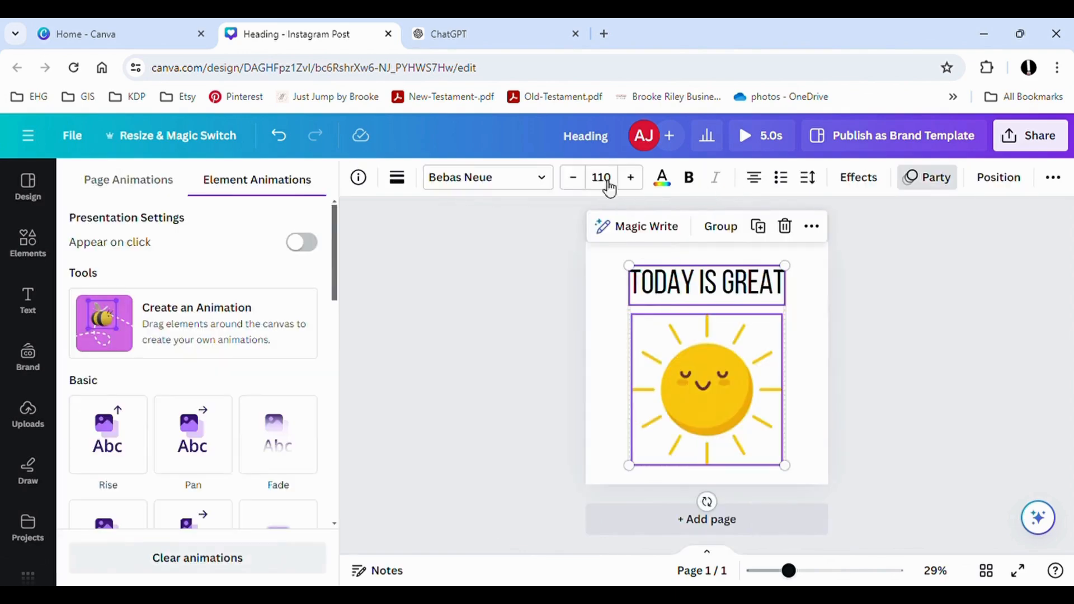
left_click(143, 179)
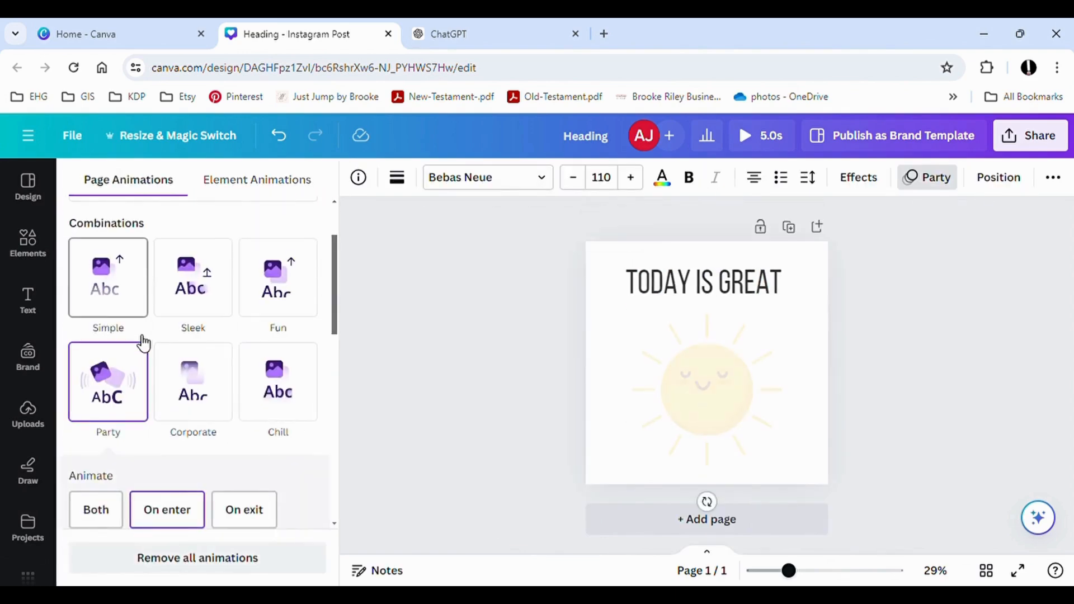
left_click(103, 276)
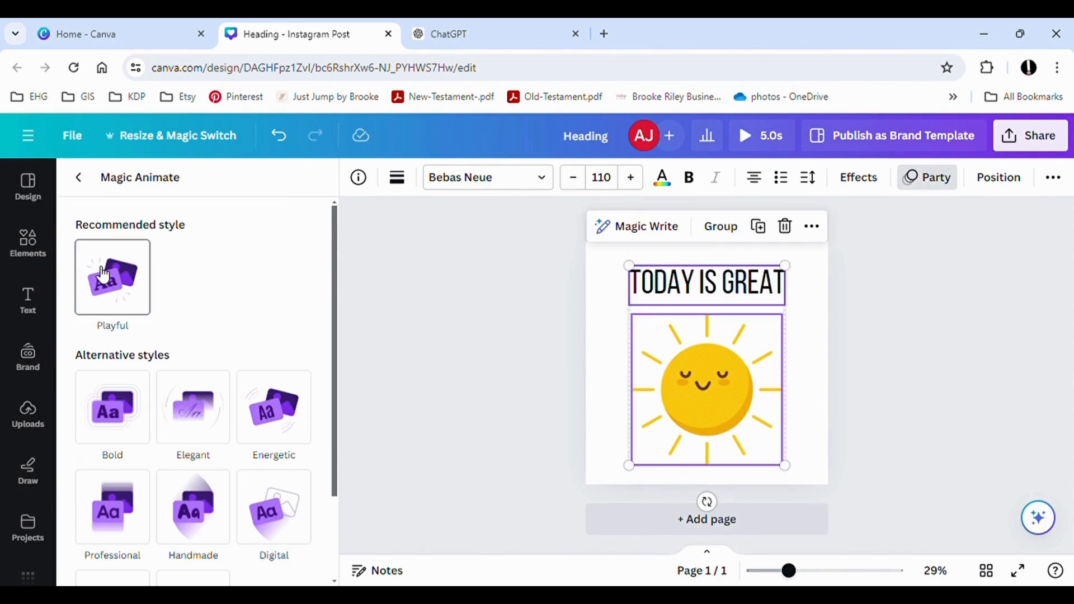
left_click(103, 274)
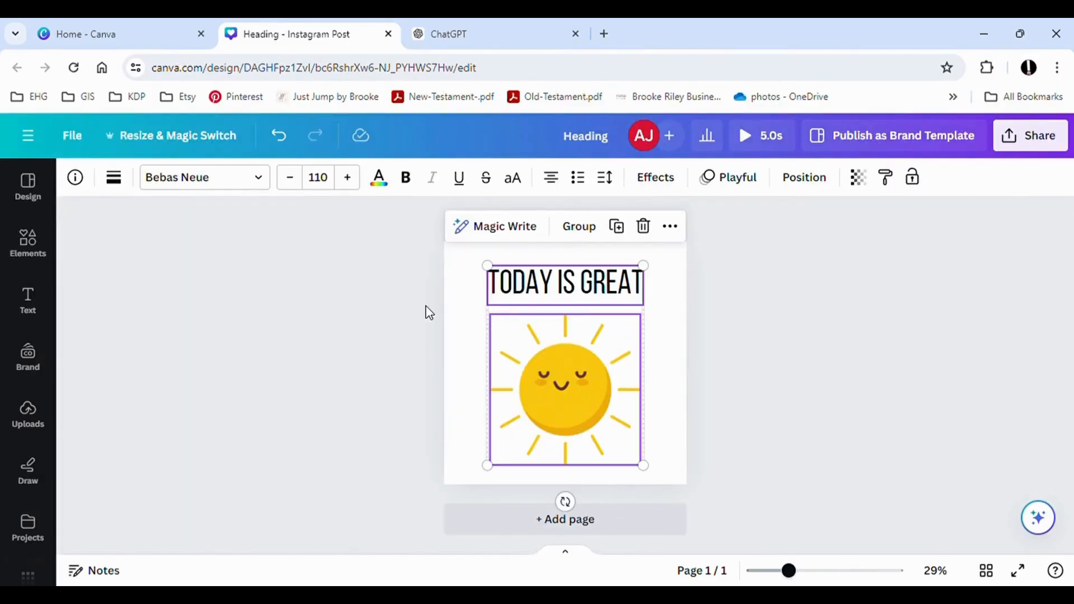
left_click(327, 269)
Step: Open the design's download options and look through the available file types
left_click(1028, 140)
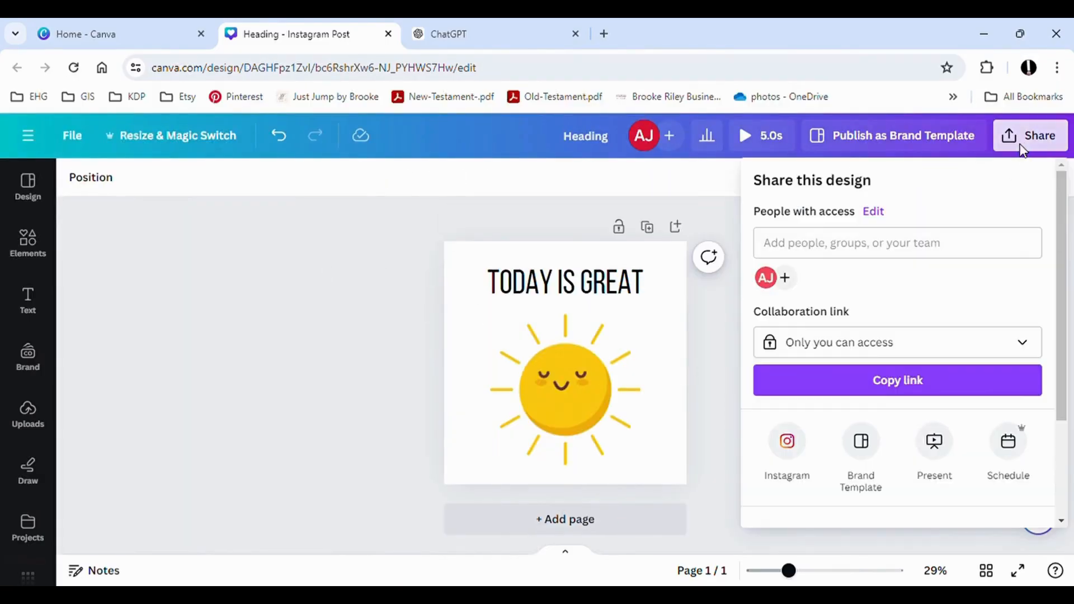
left_click(834, 456)
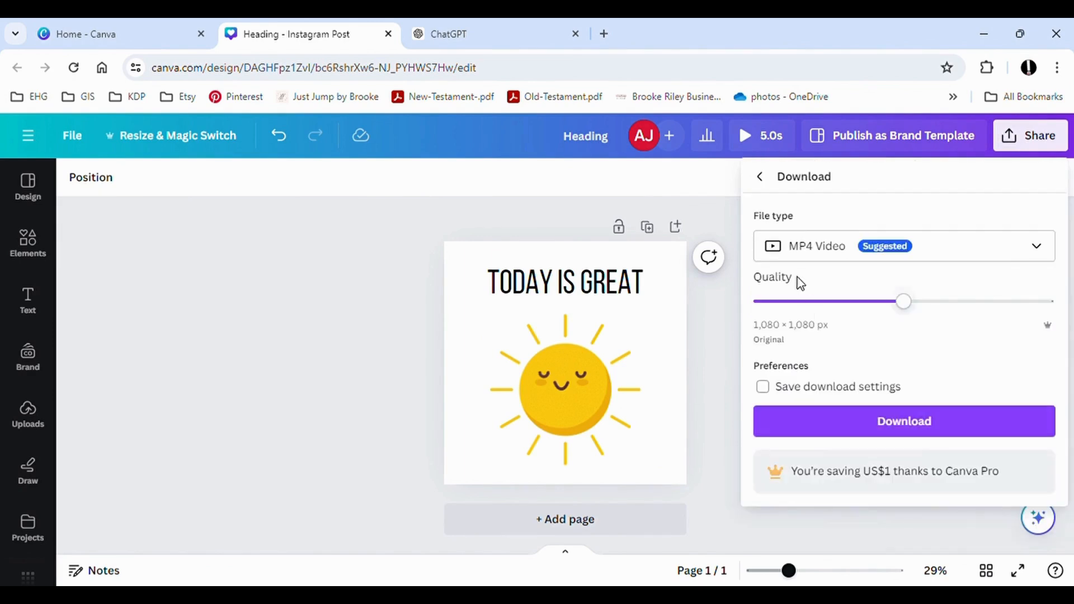
left_click(840, 247)
scroll(822, 438, "down", 1)
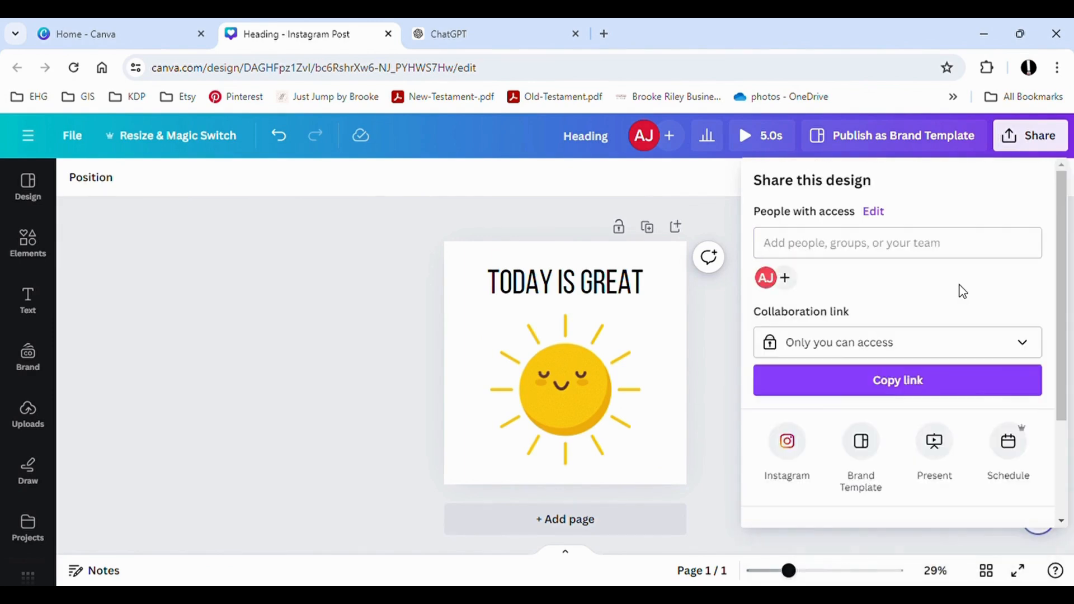
Step: Open the social sharing options to view the platforms available for publishing the design
scroll(917, 325, "down", 1)
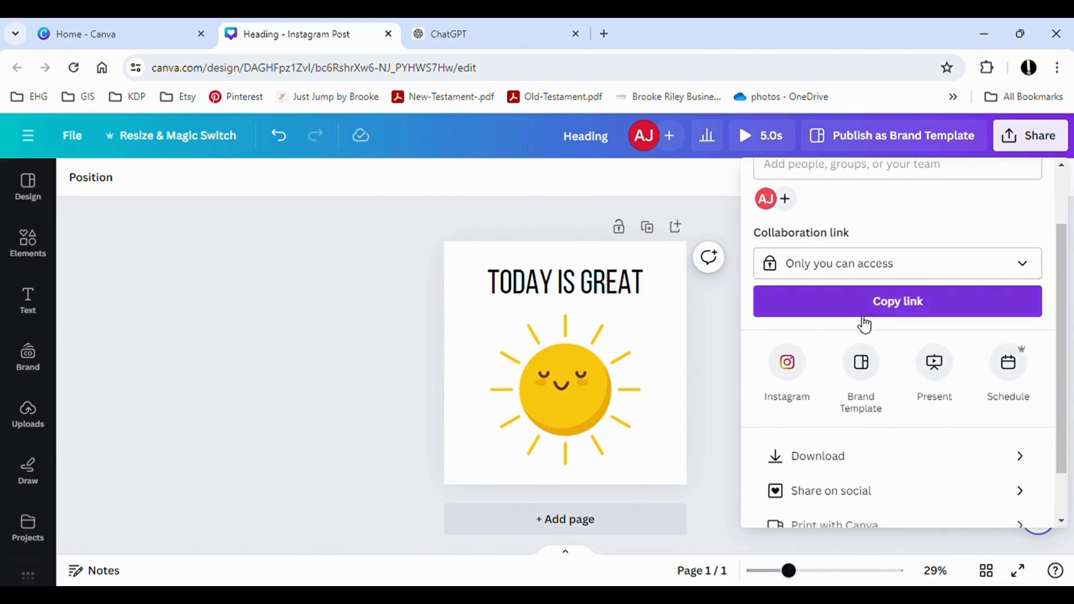
scroll(856, 363, "down", 1)
left_click(842, 441)
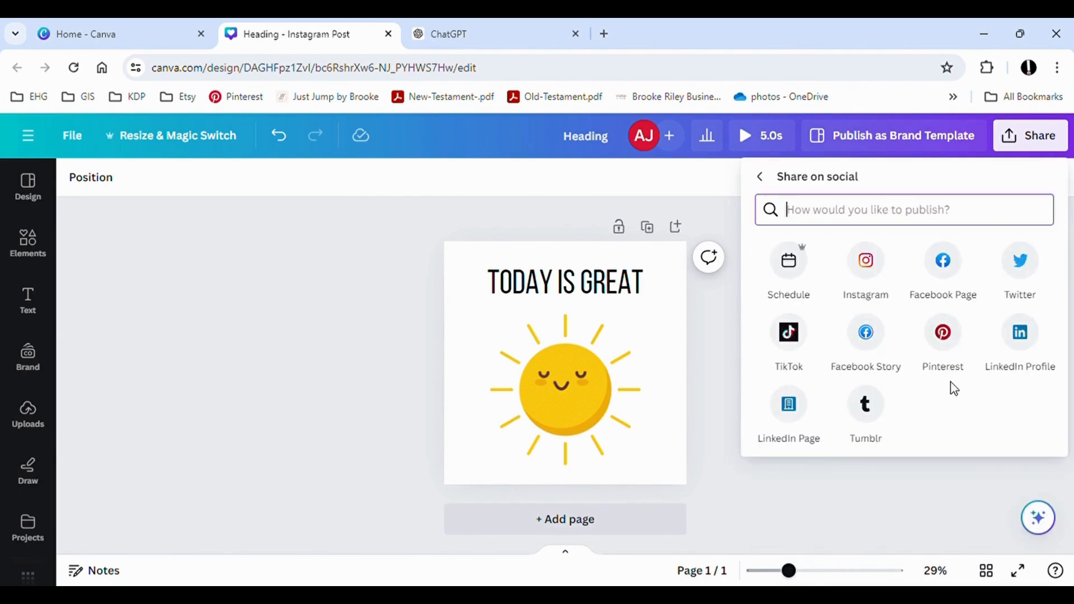